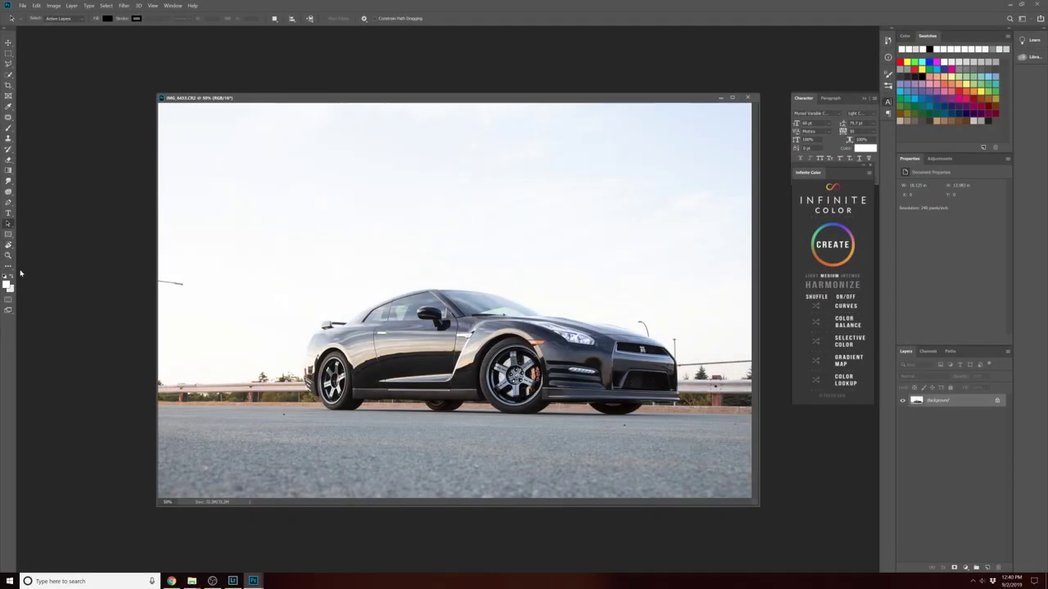
Step: Start a Pen tool path behind the rear tyre and trace the rear bumper up to the upper rear fender
click(8, 254)
click(319, 318)
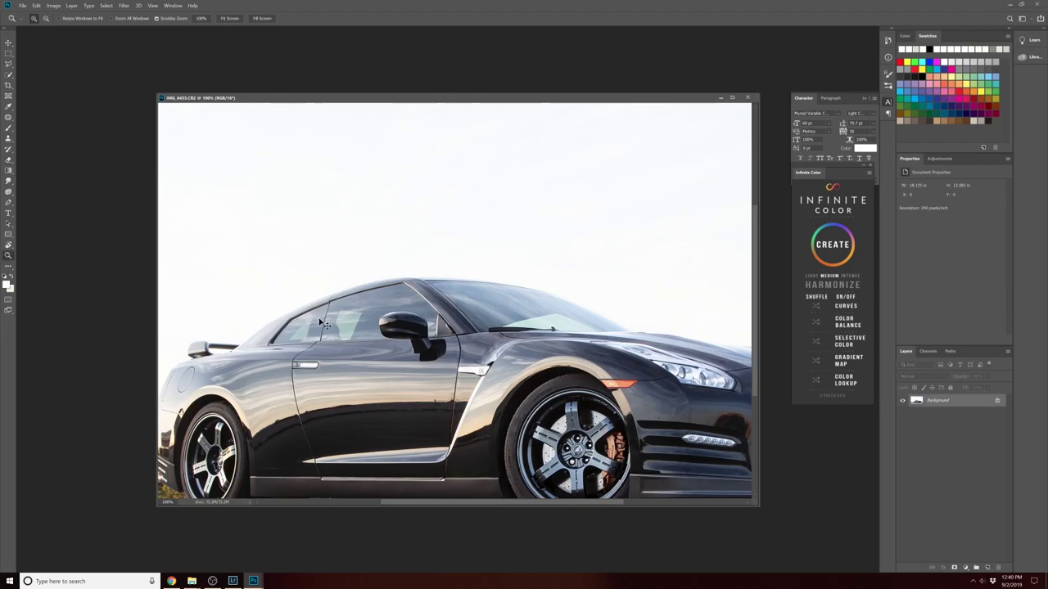
click(323, 325)
drag(276, 368, 579, 318)
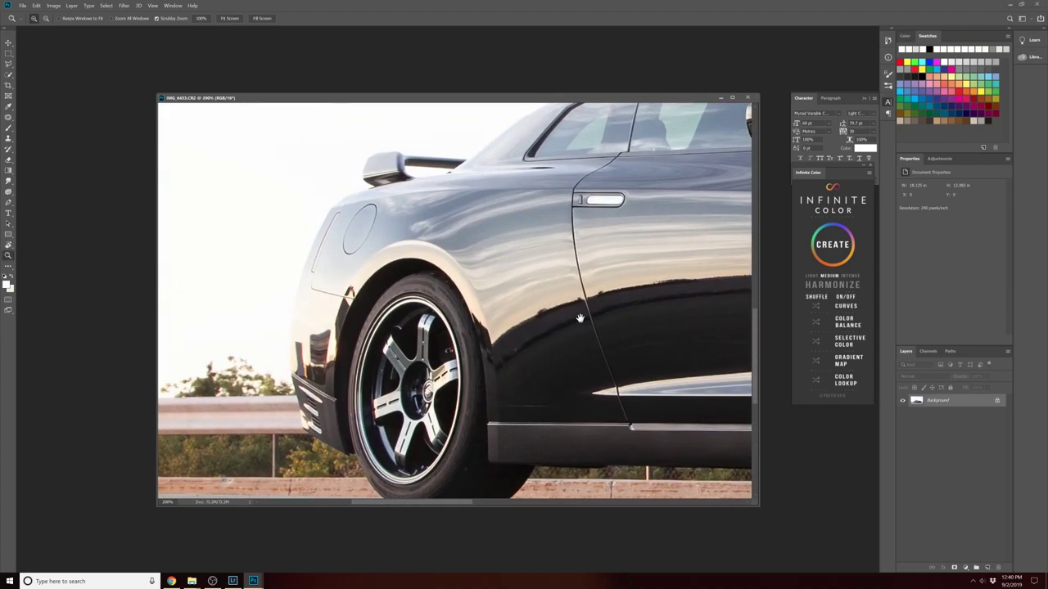
click(8, 203)
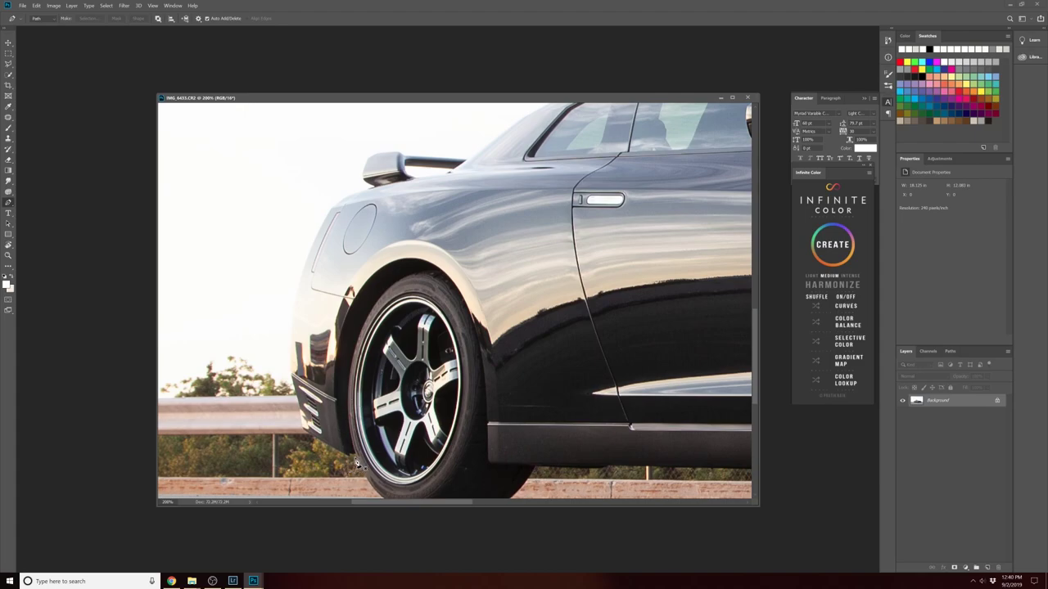
click(353, 456)
click(292, 377)
click(285, 365)
drag(331, 209, 374, 159)
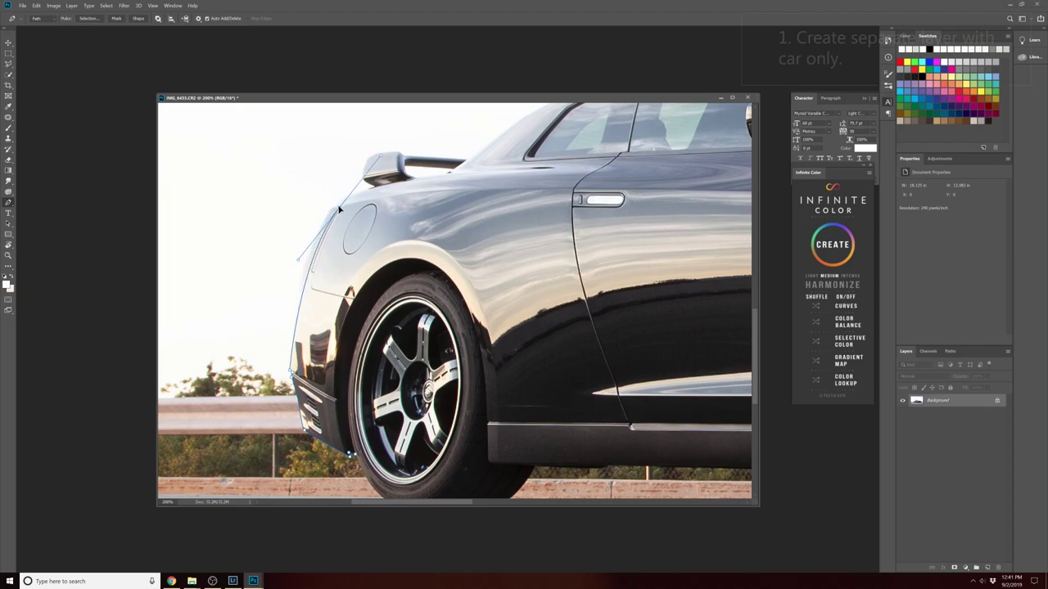
Step: Adjust the anchor point and curve handles at the upper rear fender so the path follows the car's rear edge
mouse_move(290, 261)
mouse_down()
mouse_move(300, 262)
mouse_move(285, 260)
mouse_up()
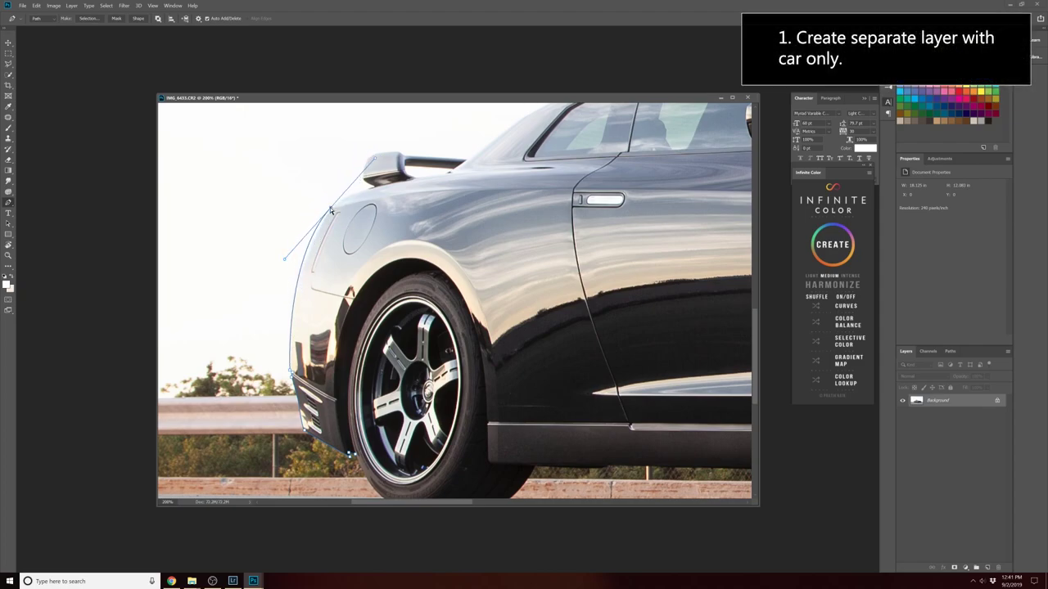
drag(330, 208, 332, 211)
drag(287, 262, 292, 262)
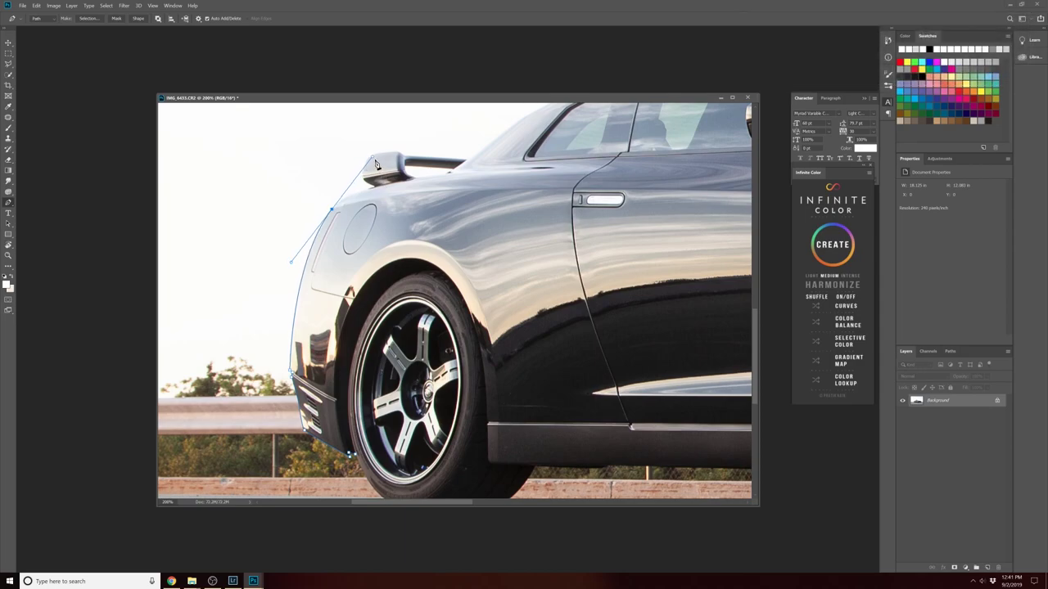
Step: Continue the path around the outside of the rear spoiler to where it meets the rear of the roofline
drag(372, 160, 343, 205)
click(345, 198)
click(376, 190)
drag(365, 169, 373, 154)
click(398, 152)
click(467, 161)
Step: Trace the roofline from the spoiler to the top of the windshield pillar and refine the anchor there
drag(469, 165, 282, 264)
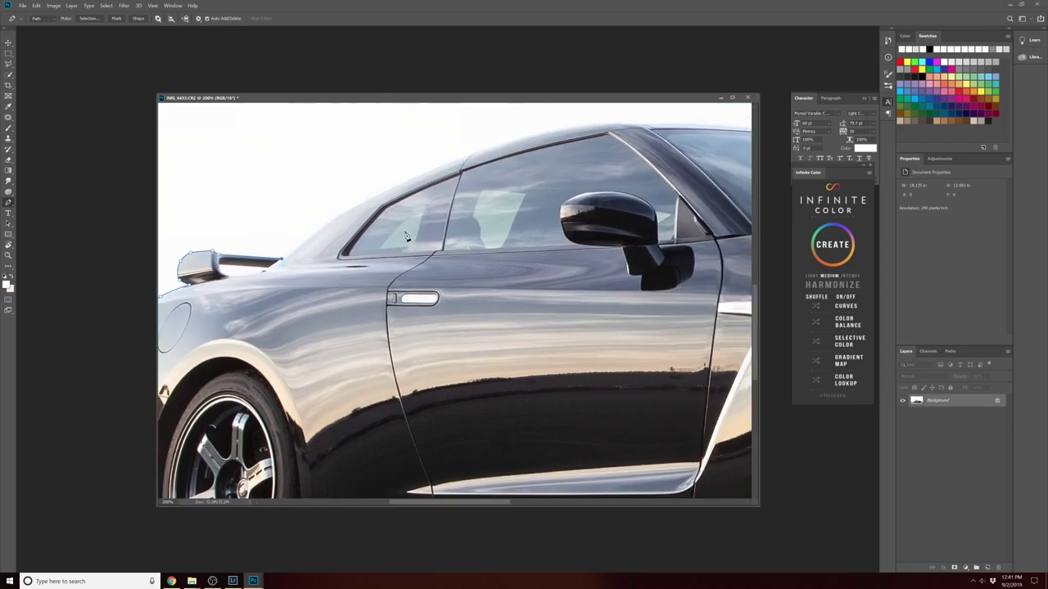
drag(335, 218, 343, 214)
drag(546, 133, 377, 173)
click(457, 168)
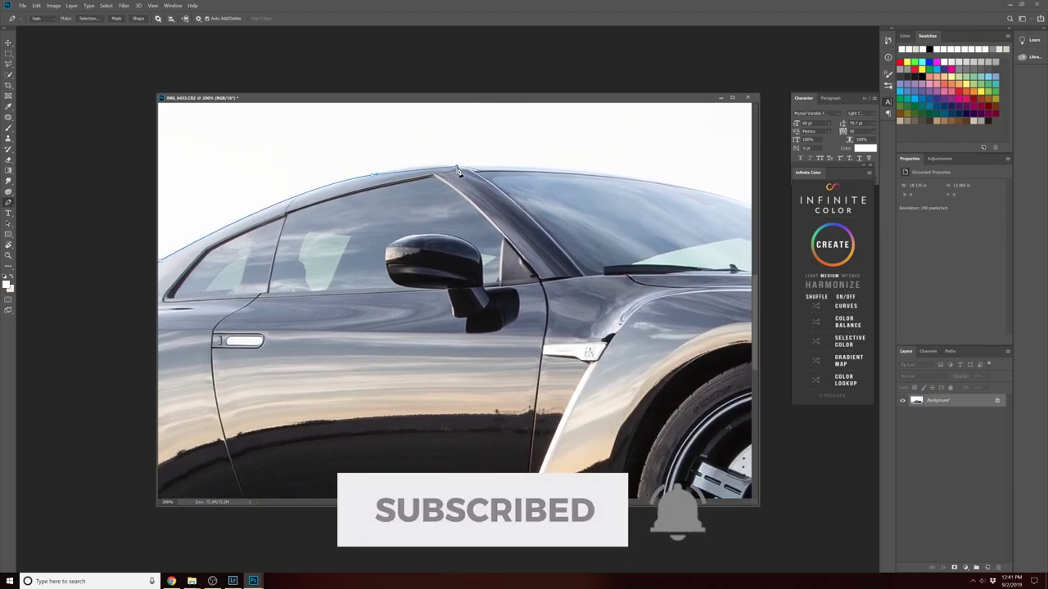
mouse_move(458, 171)
mouse_down()
mouse_move(573, 171)
mouse_move(458, 167)
mouse_up()
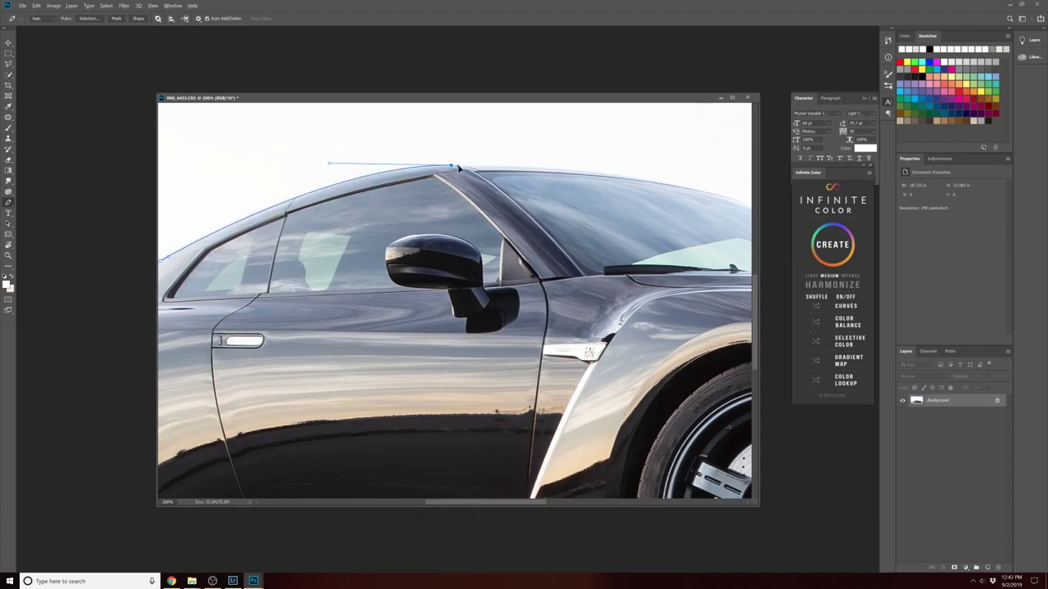
click(460, 167)
Step: Trace the windshield's outer edge down to the base of the hood and adjust its curve to the glass
scroll(643, 185, right, 3)
drag(614, 201, 731, 239)
scroll(710, 261, right, 5)
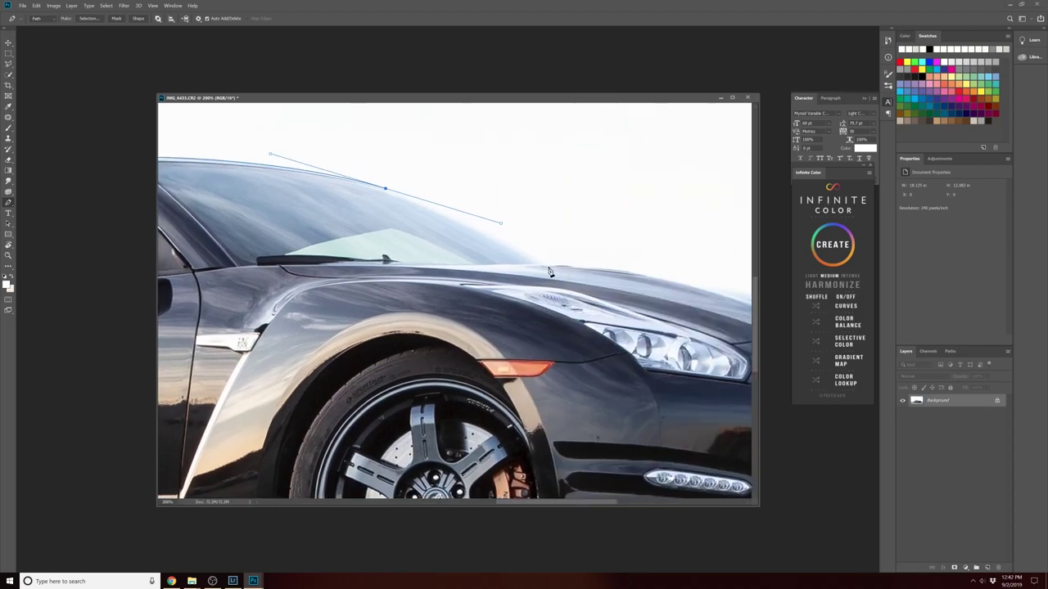
click(545, 265)
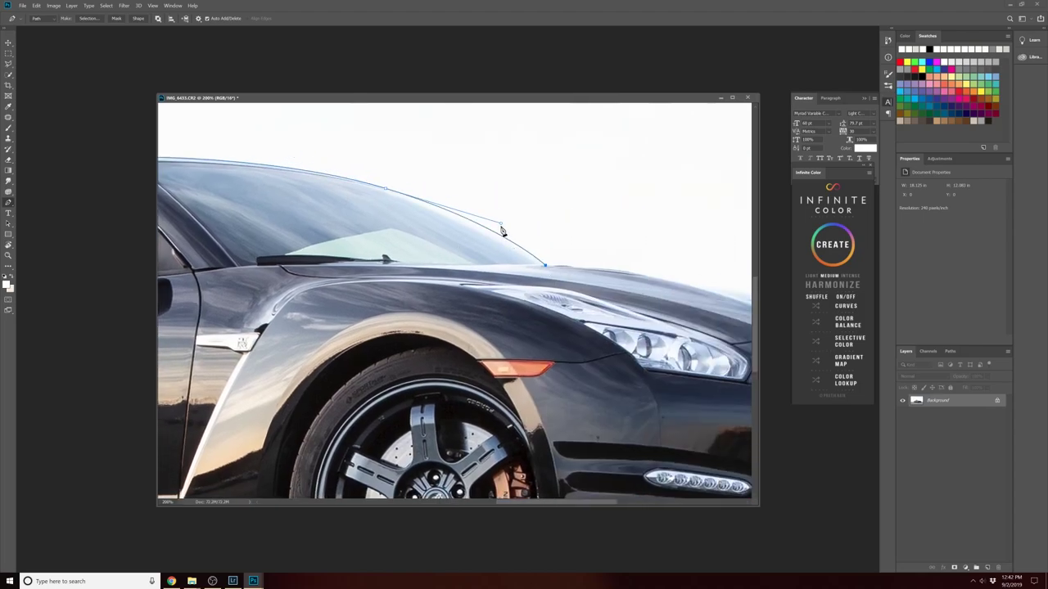
drag(503, 232, 498, 231)
Step: Continue the path along the hood's upper edge from the windshield base to above the front grille
drag(586, 272, 502, 258)
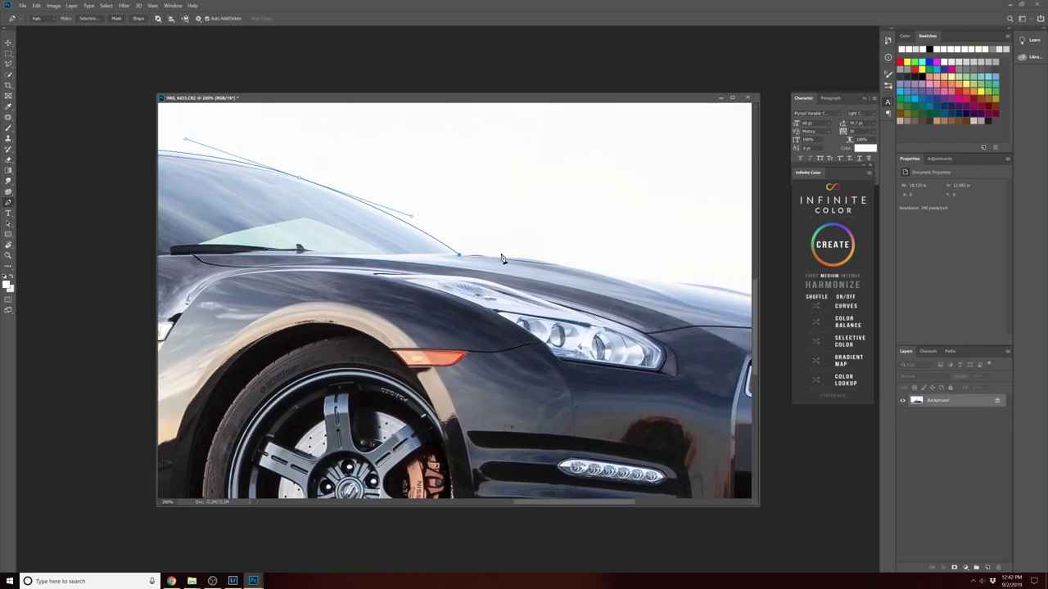
click(485, 256)
drag(562, 265, 418, 261)
click(528, 275)
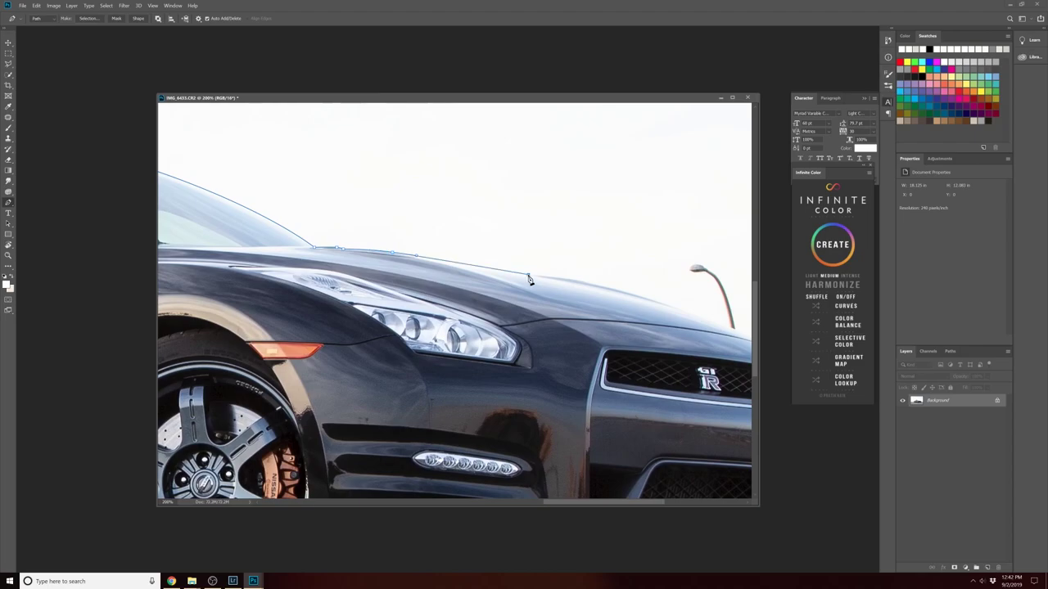
drag(571, 280, 581, 283)
drag(686, 323, 512, 274)
drag(593, 298, 501, 269)
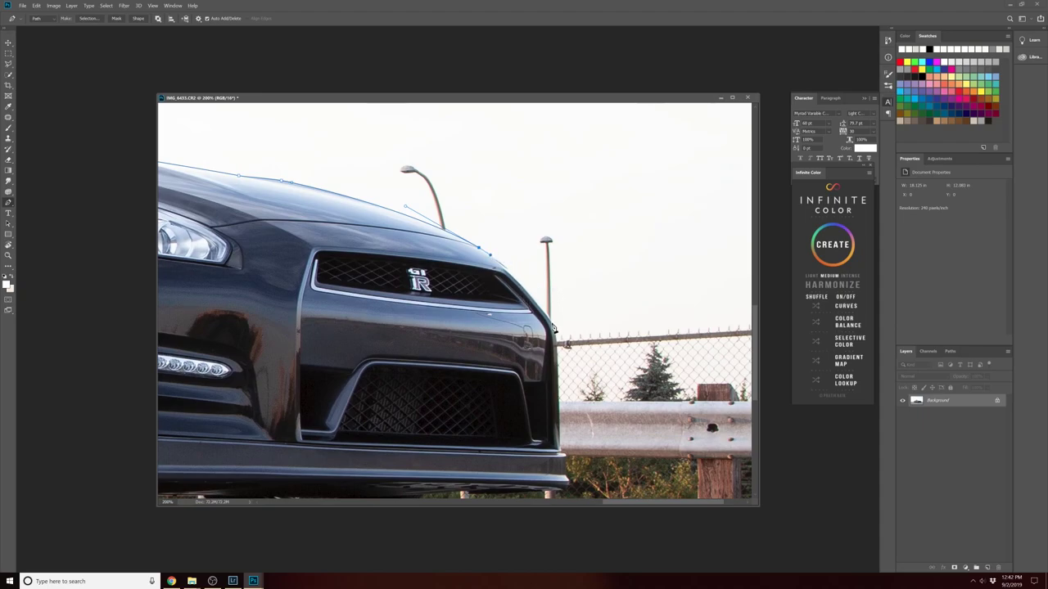
Step: Trace the front bumper's outer edge, the splitter's corner and its underside up to the far front tyre
drag(551, 323, 534, 348)
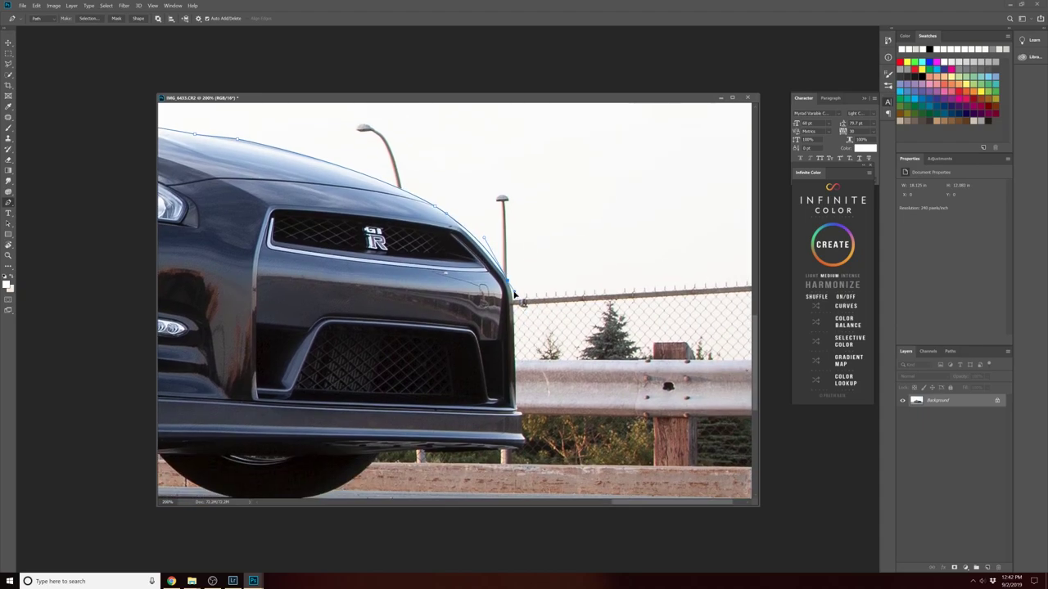
click(516, 413)
click(513, 291)
drag(519, 412, 522, 420)
click(523, 434)
click(523, 446)
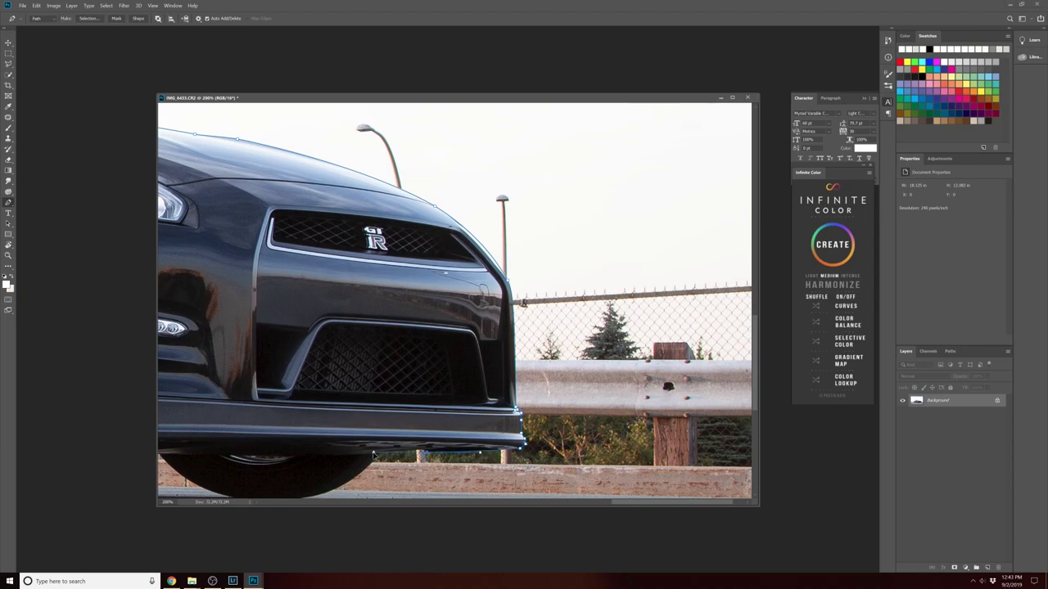
drag(374, 453, 425, 452)
click(424, 450)
click(380, 452)
Step: Trace the bottom of the far front tyre and the splitter's underside to the near front tyre
drag(336, 475, 311, 420)
drag(475, 458, 489, 329)
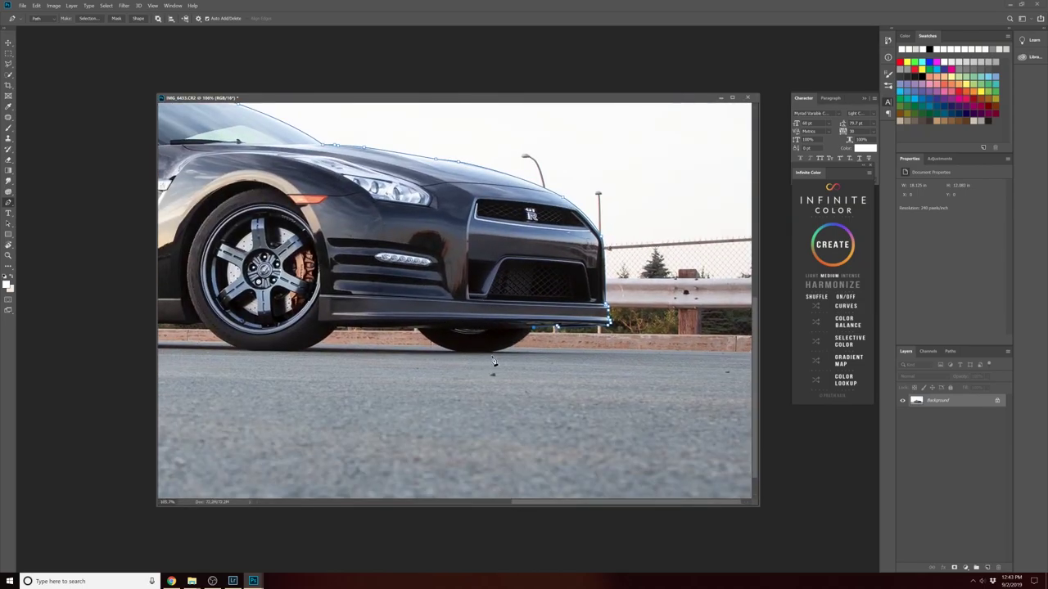
scroll(492, 358, up, 3)
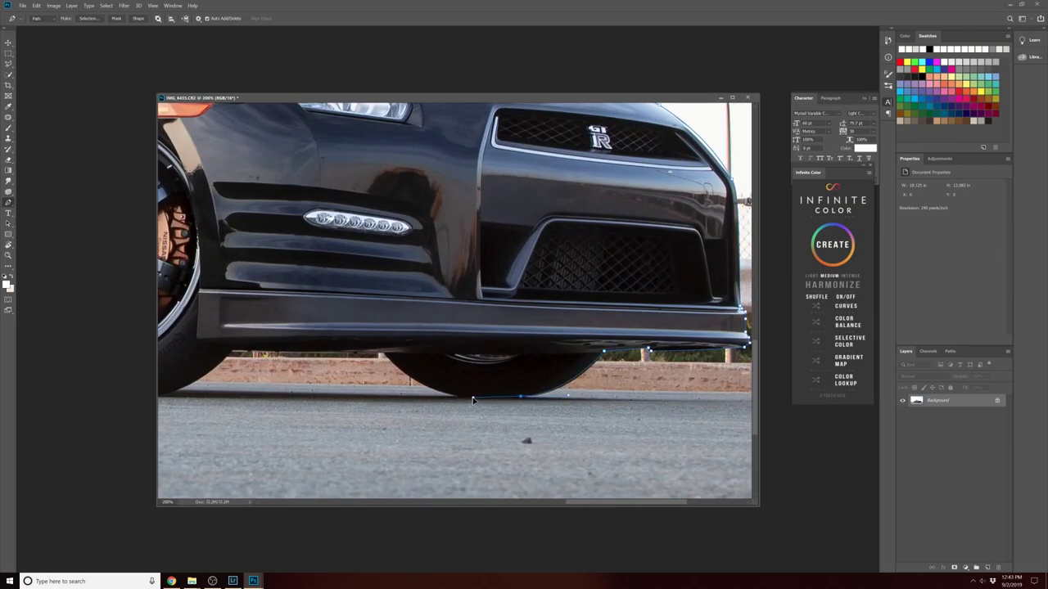
click(418, 398)
click(232, 351)
Step: Continue the path around the bottom of the near front tyre
drag(220, 387, 379, 334)
drag(305, 343, 422, 348)
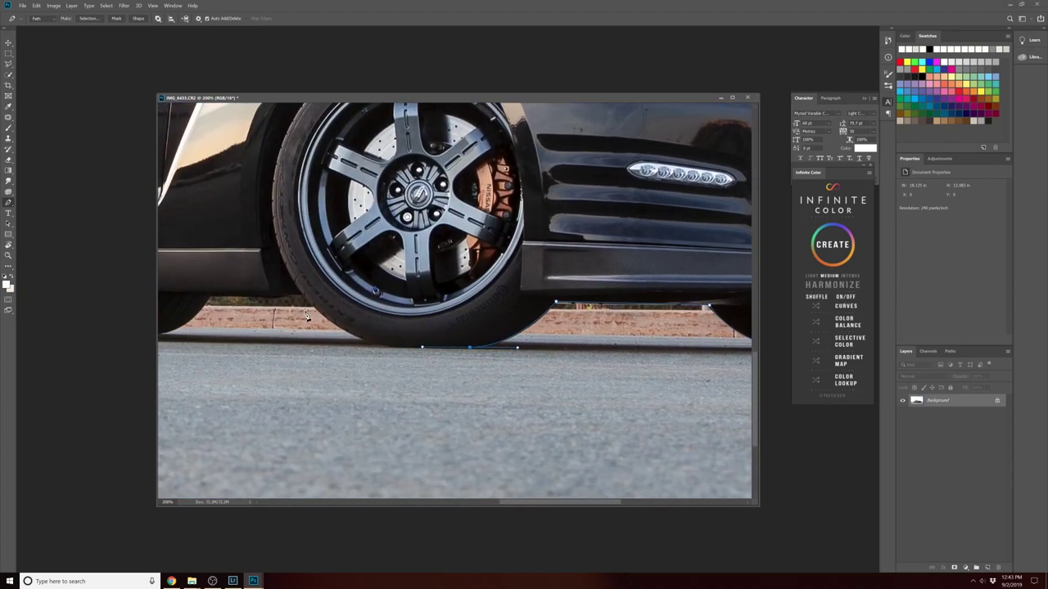
drag(305, 295, 439, 267)
Step: Trace the bottom of the far rear tyre visible beneath the car
click(430, 304)
click(349, 305)
drag(386, 305, 360, 307)
click(325, 304)
drag(280, 266, 370, 267)
Step: Trace the underside of the side skirt from the far rear tyre to the near rear tyre
drag(279, 286, 470, 280)
click(416, 257)
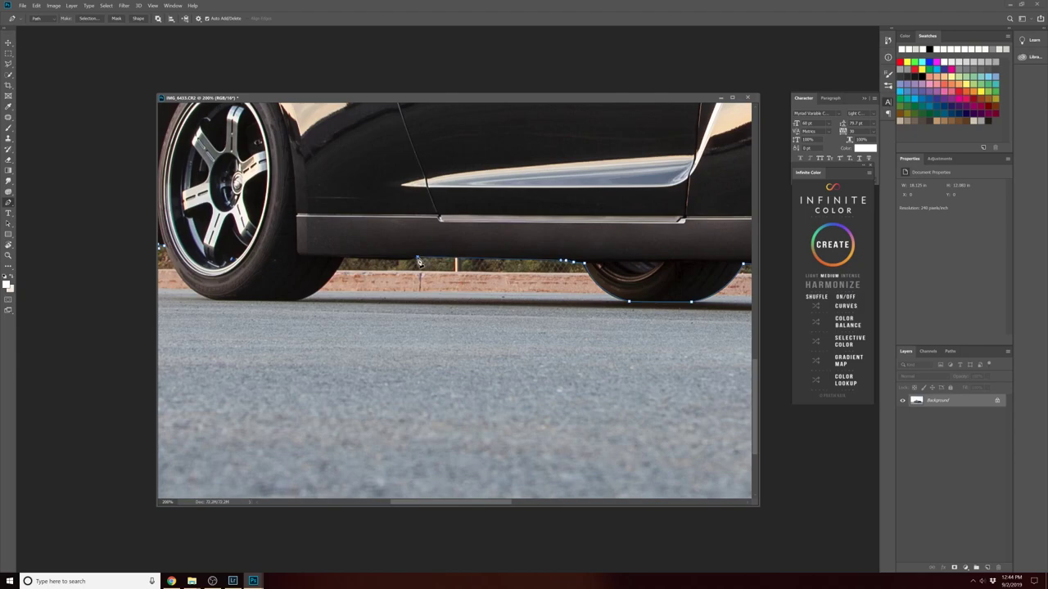
drag(406, 260, 398, 262)
click(341, 258)
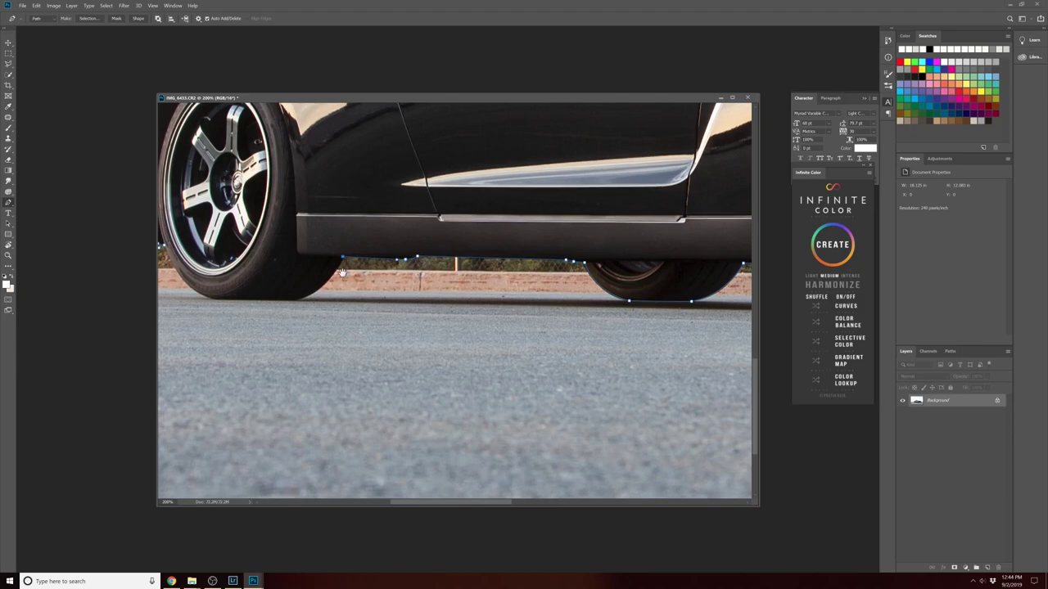
Step: Trace the bottom of the near rear tyre and close the car outline at the rear bumper
drag(295, 308, 325, 270)
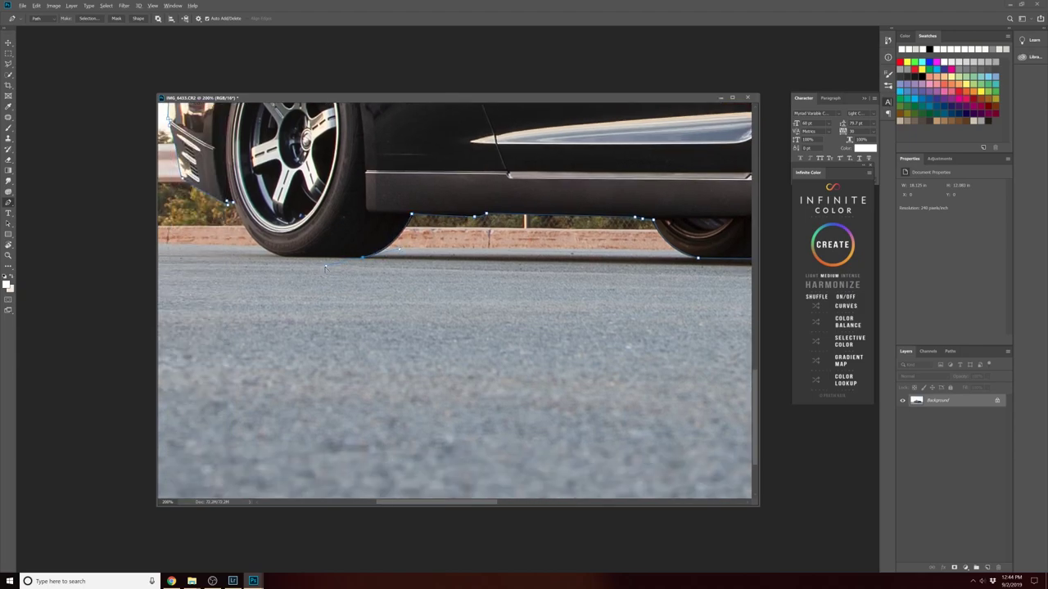
click(284, 257)
drag(237, 211, 226, 171)
drag(238, 214, 228, 172)
Step: Outline the sky gap between the rear spoiler and the car body with a closed path
key(ctrl+minus)
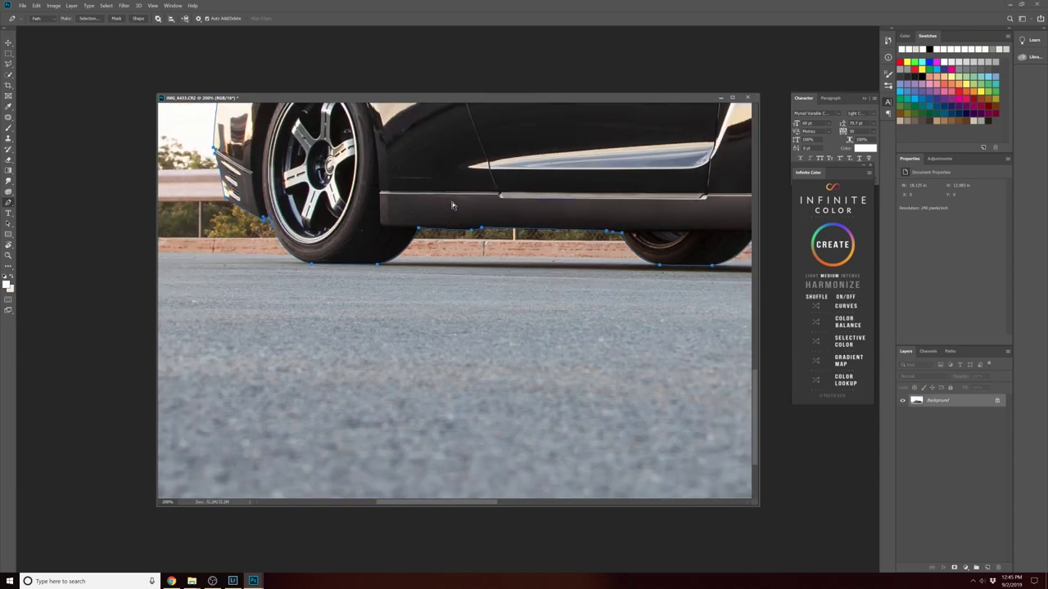
key(ctrl+plus)
key(ctrl+plus)
drag(365, 131, 533, 353)
drag(458, 143, 497, 285)
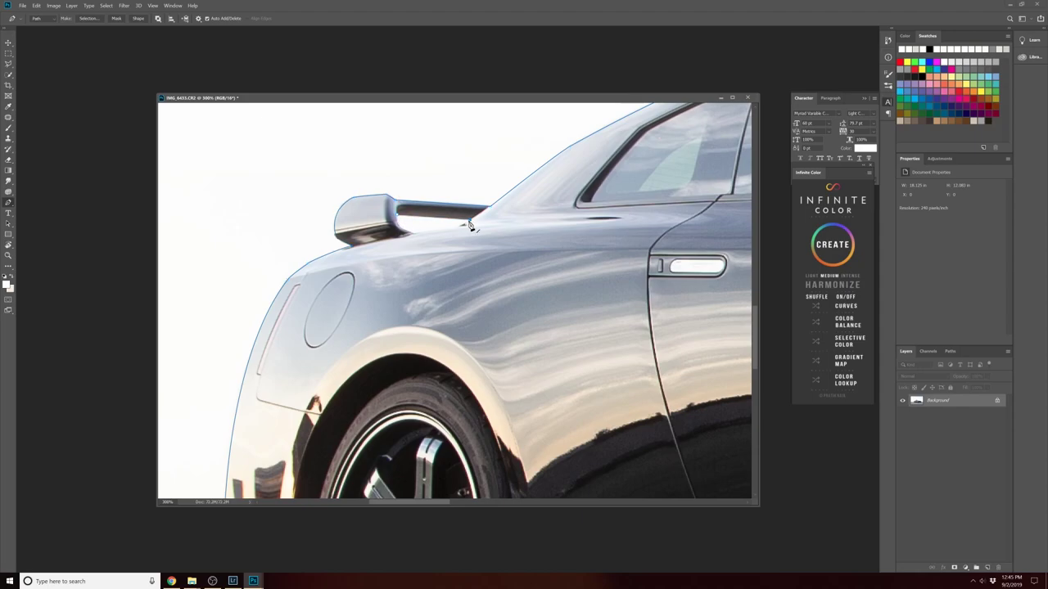
click(449, 228)
click(413, 233)
Step: Outline the see-through area of the rear quarter window with a closed curved path
drag(624, 269, 460, 242)
click(511, 186)
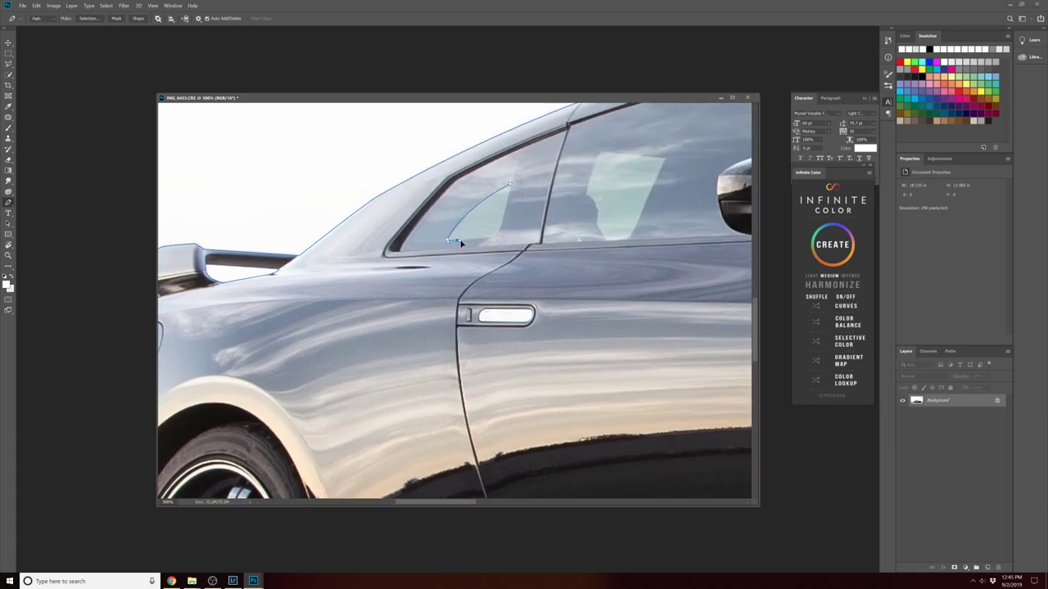
click(495, 236)
click(510, 187)
Step: Outline the large see-through area in the door window with a closed path, following the seat's edge
click(601, 150)
drag(587, 174, 582, 218)
drag(598, 214, 596, 229)
click(605, 240)
click(628, 239)
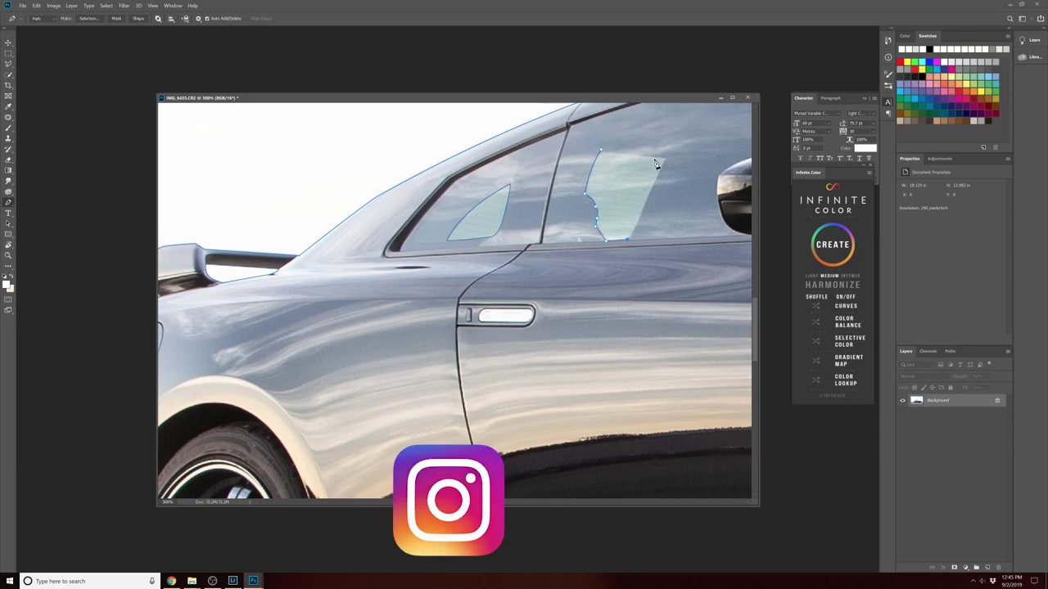
click(665, 158)
click(600, 151)
Step: Outline the tiny see-through triangle at the lower edge of the door window with a closed path
click(577, 236)
click(582, 241)
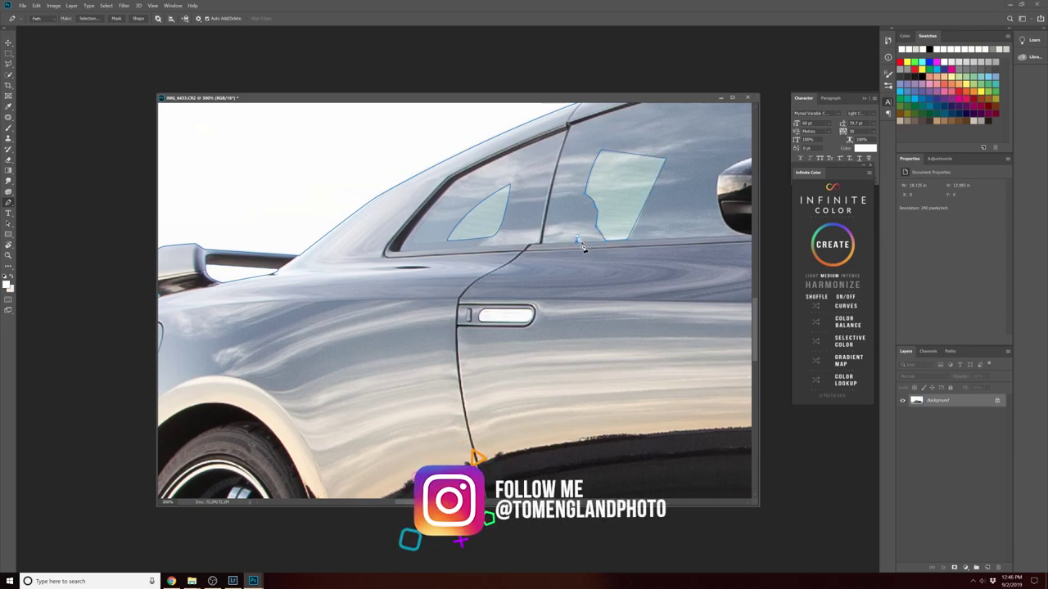
click(577, 241)
click(578, 236)
Step: Outline the small see-through area of glass beside the side mirror with a closed path
drag(662, 271, 328, 284)
click(526, 197)
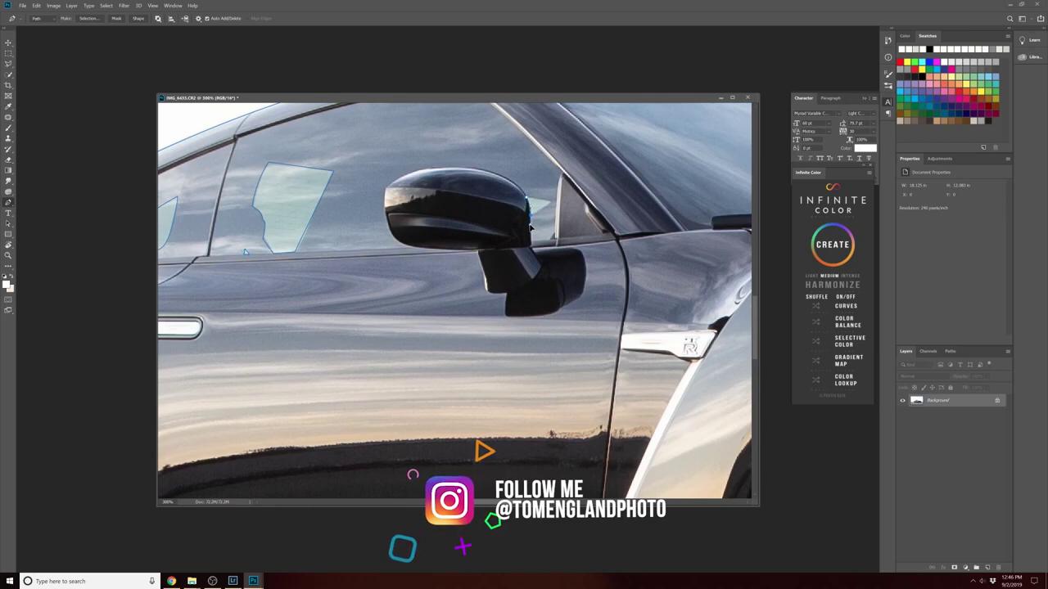
drag(530, 215, 532, 227)
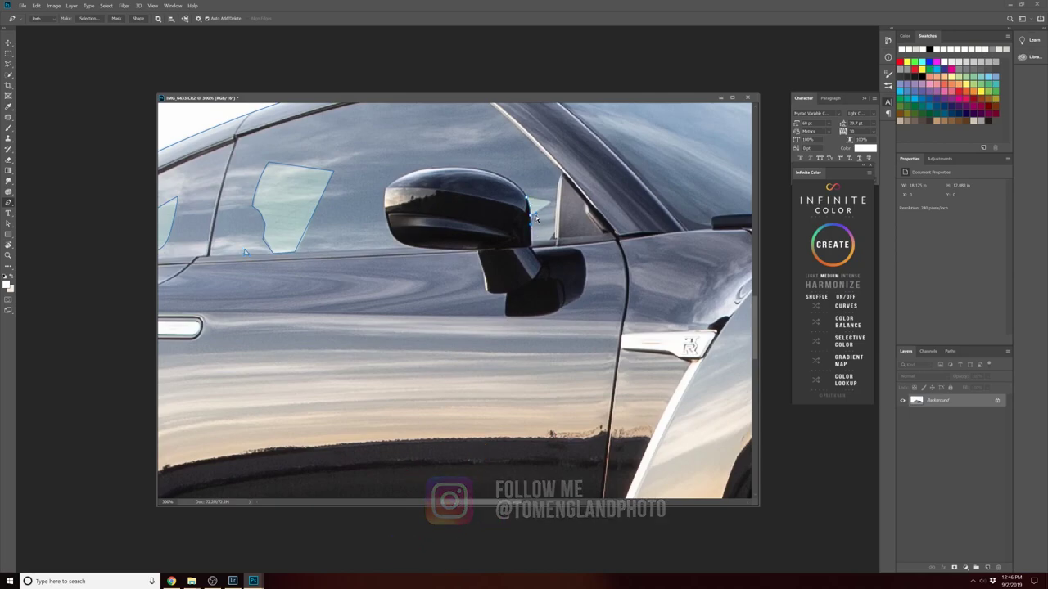
drag(549, 202, 540, 199)
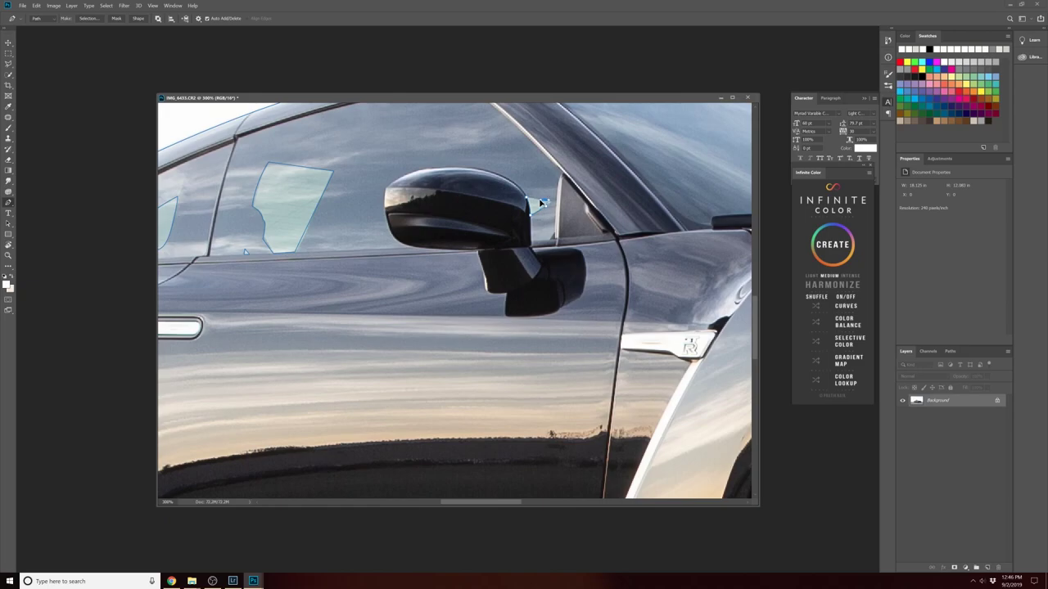
Step: Trace the upper edge of the windshield's see-through area from the wiper over its peak to the far corner
drag(639, 324, 295, 131)
drag(639, 483, 417, 339)
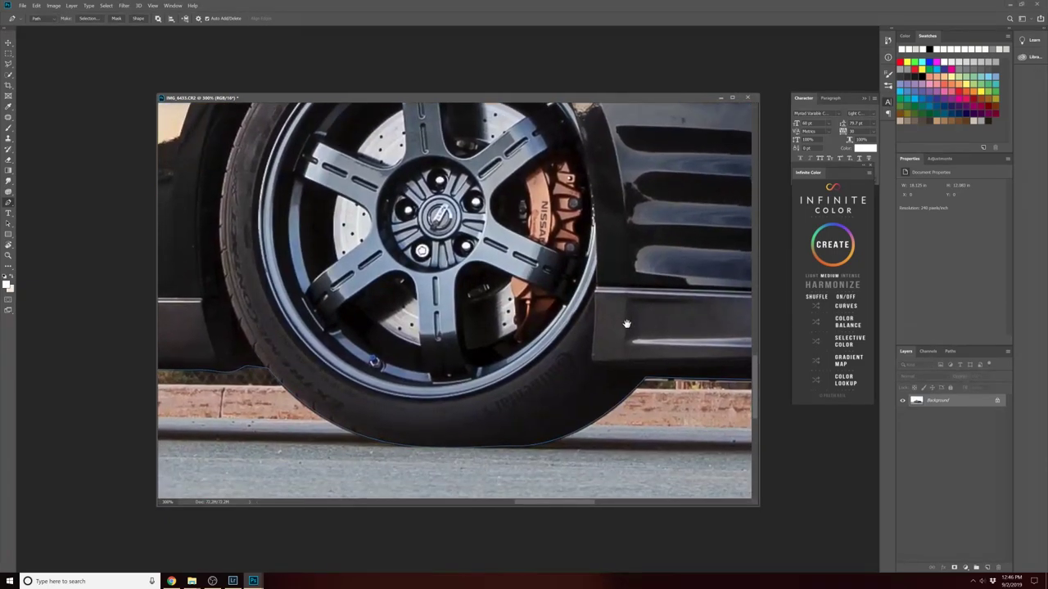
drag(628, 324, 199, 246)
drag(655, 303, 421, 287)
click(418, 284)
click(488, 284)
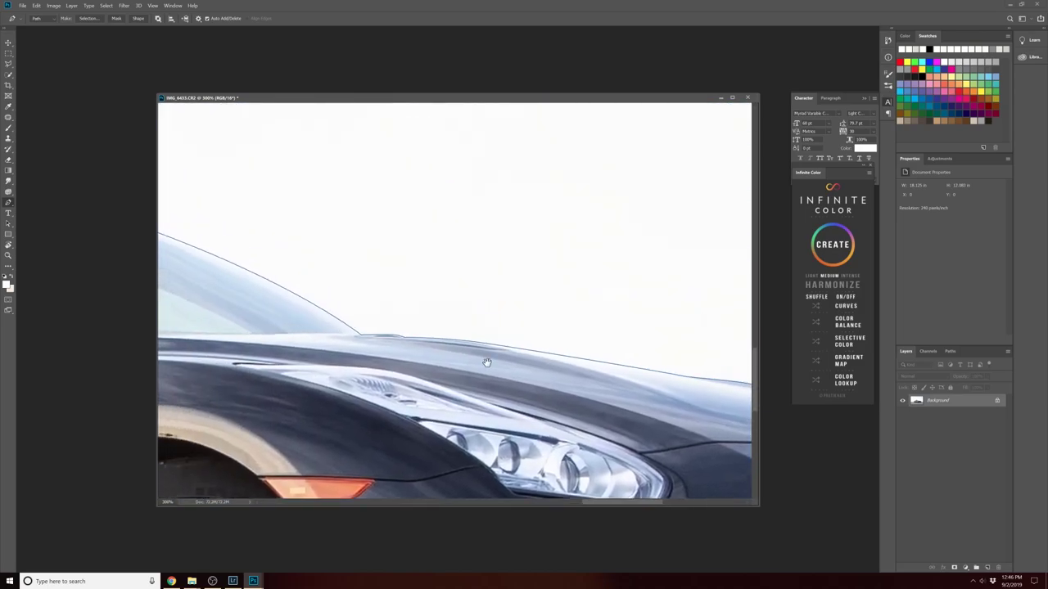
click(304, 310)
mouse_move(464, 268)
mouse_down()
mouse_move(542, 262)
mouse_move(475, 269)
mouse_up()
drag(591, 323, 657, 365)
alt+click(591, 323)
Step: Trace the lower edge of the windshield's see-through area around the wiper and close that path
click(484, 320)
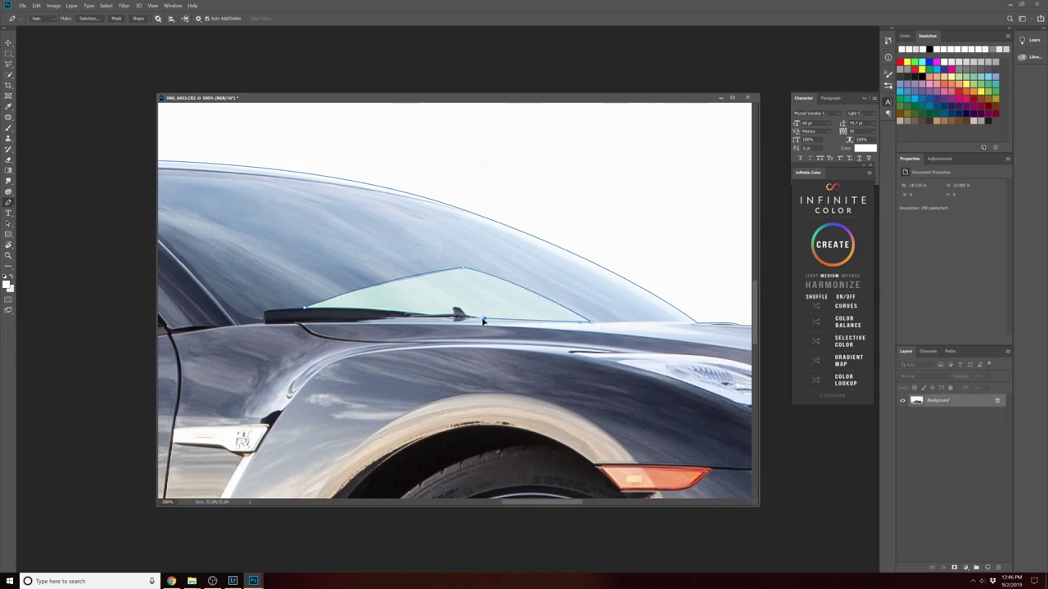
click(457, 319)
click(429, 316)
drag(353, 308, 318, 308)
click(305, 308)
key(ctrl+minus)
key(ctrl+minus)
key(ctrl+minus)
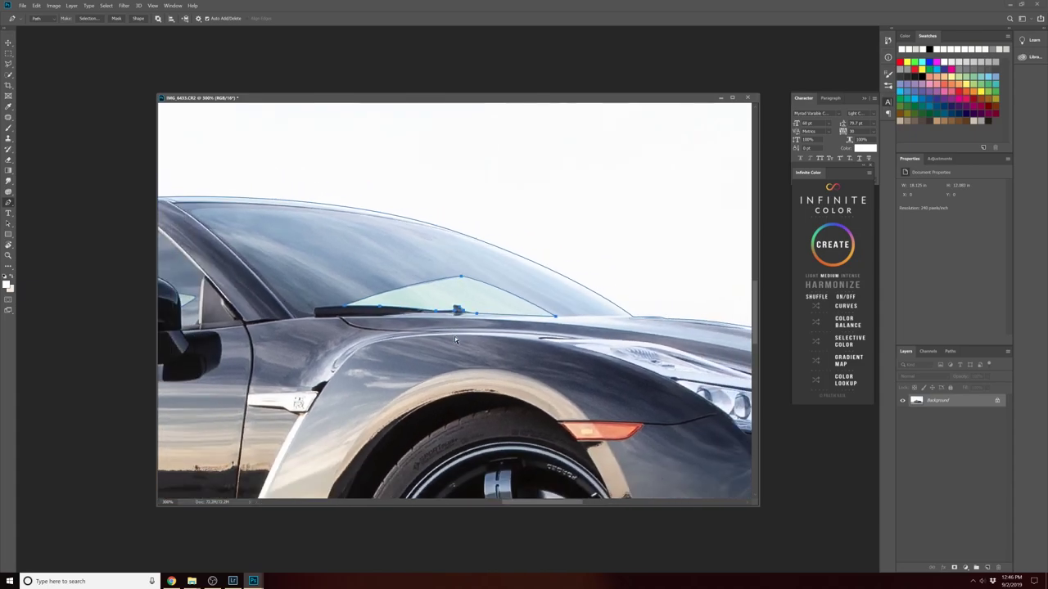
key(ctrl+minus)
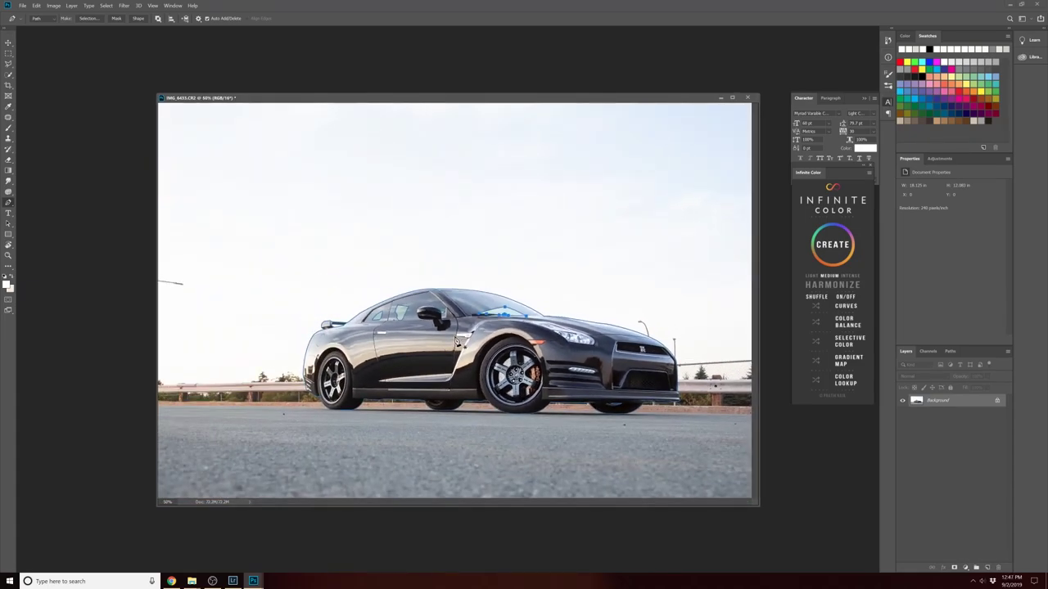
Step: Select all the car and window paths together with the Path Selection tool and convert them into a new anti-aliased selection
click(8, 223)
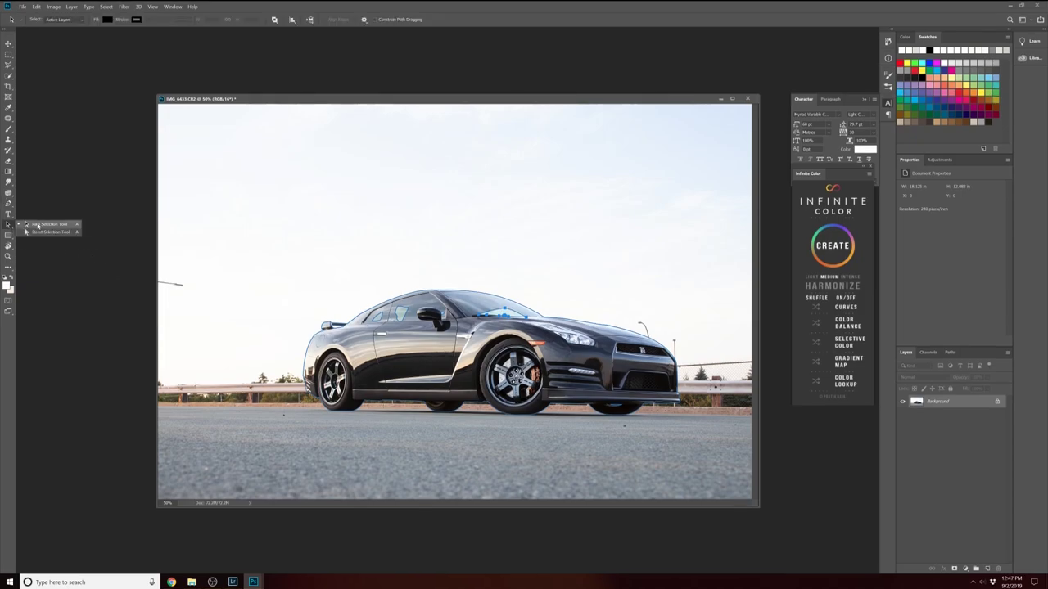
click(37, 225)
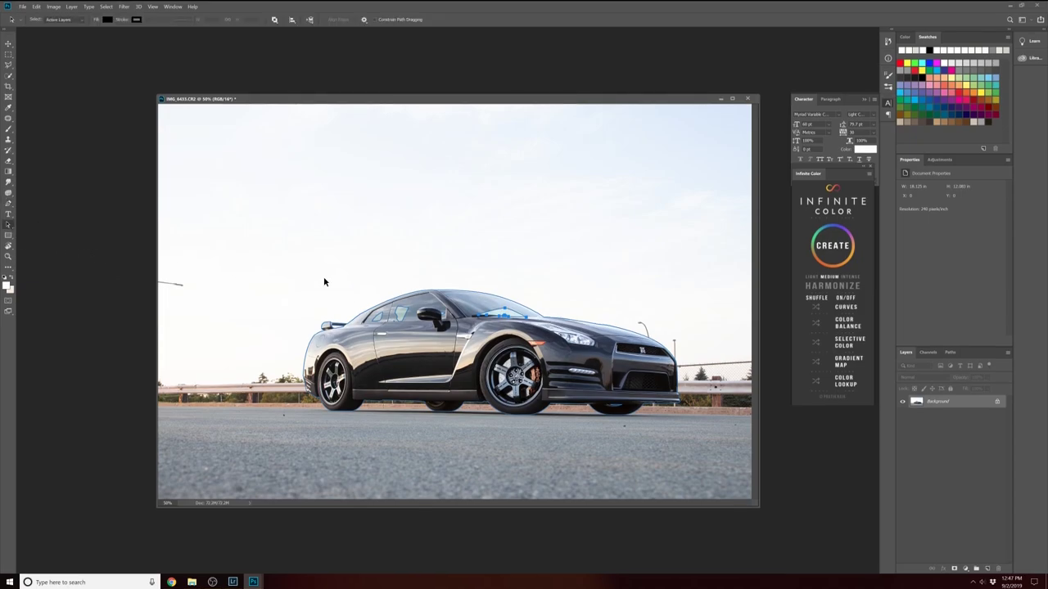
drag(252, 230, 723, 446)
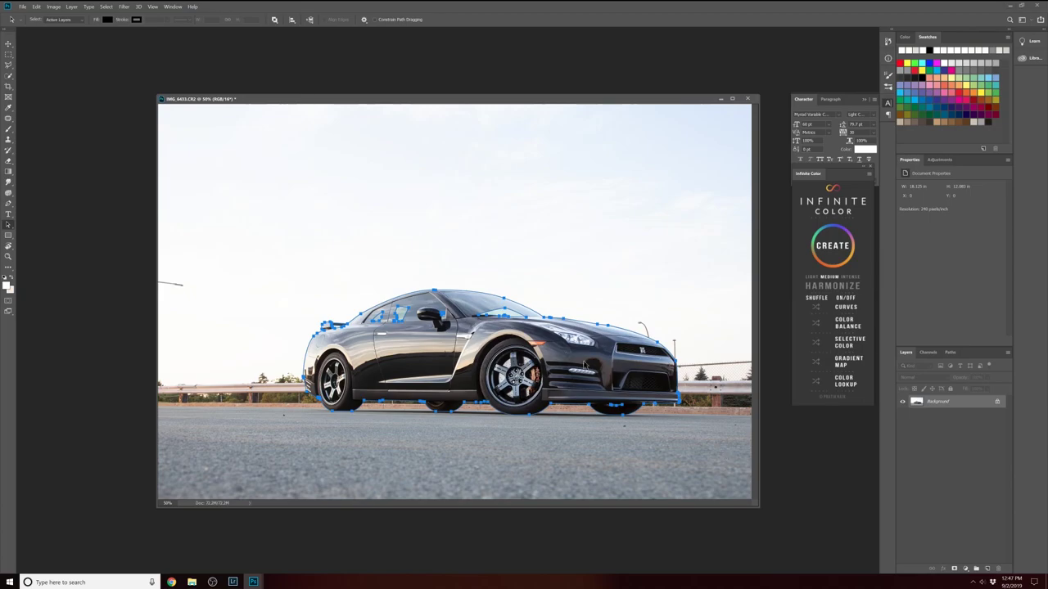
right_click(509, 315)
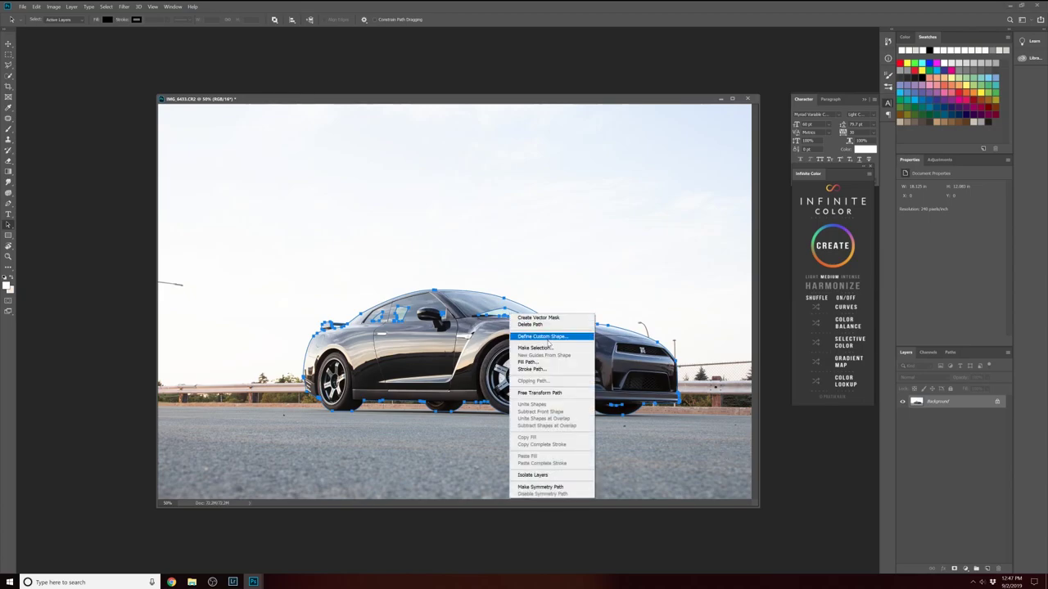
click(535, 348)
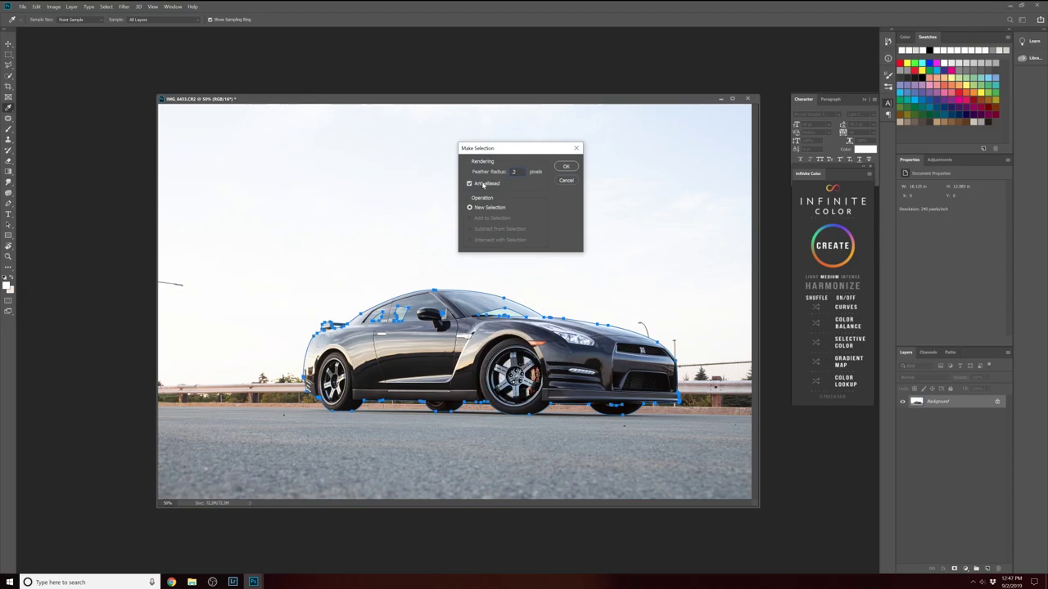
click(565, 166)
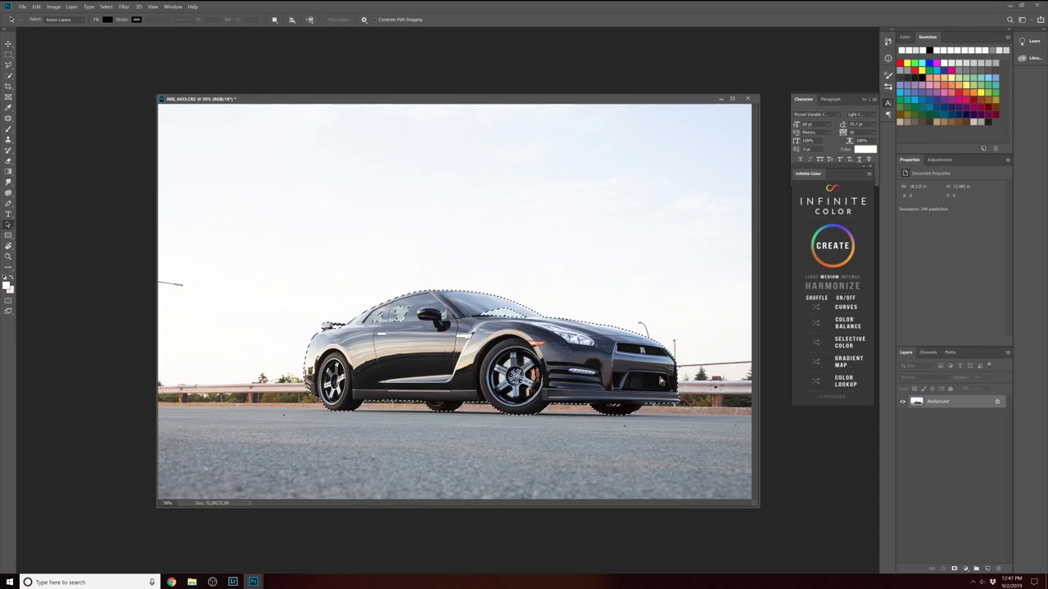
Step: Copy the selected car to a new layer and toggle the Background layer's visibility to check the cutout
key(ctrl+j)
click(904, 415)
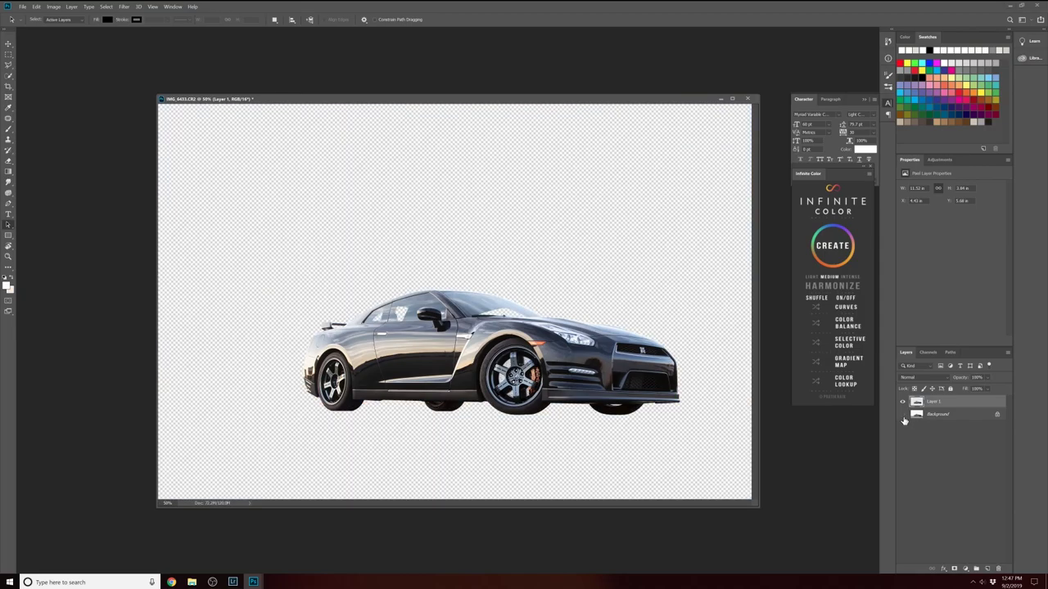
click(904, 417)
click(904, 417)
click(904, 417)
click(904, 418)
click(904, 417)
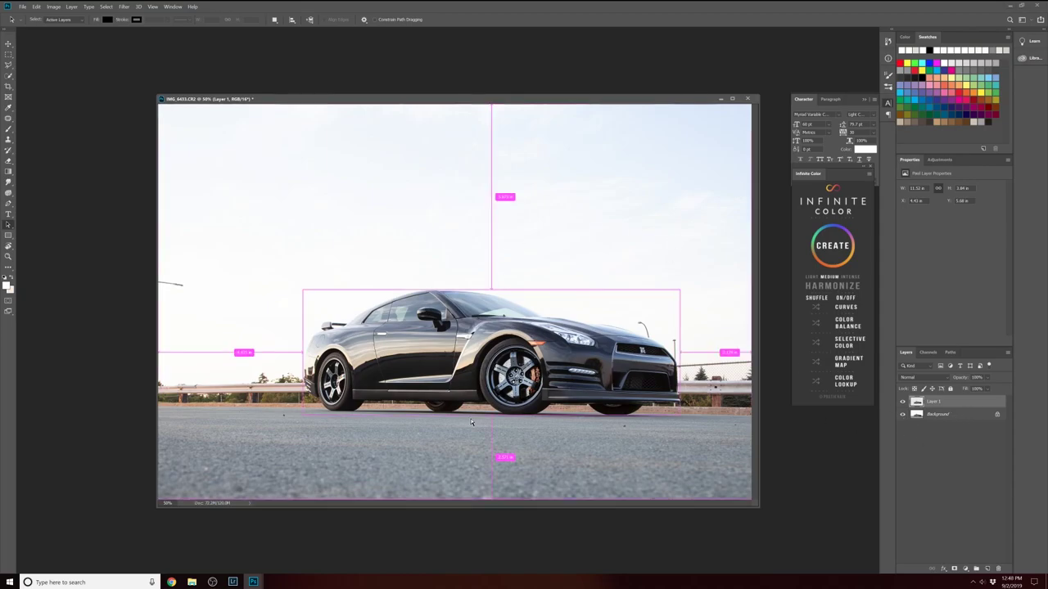
Step: Examine the car's rear quarter and door up close, with the Background layer hidden and shown again
key(ctrl+plus)
key(ctrl+plus)
key(ctrl+plus)
drag(451, 429, 665, 120)
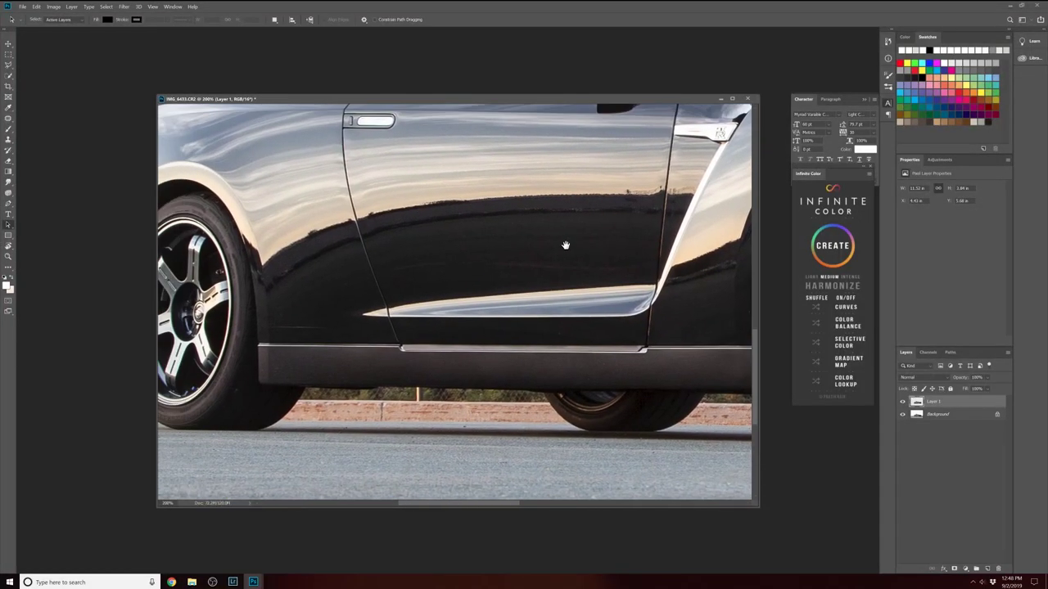
drag(403, 258, 512, 266)
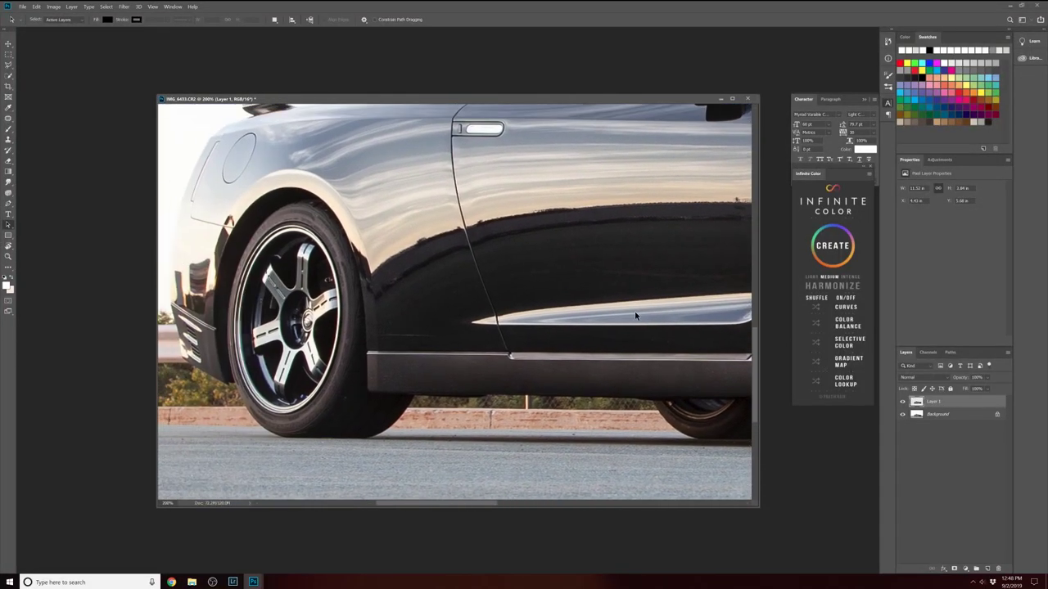
click(902, 416)
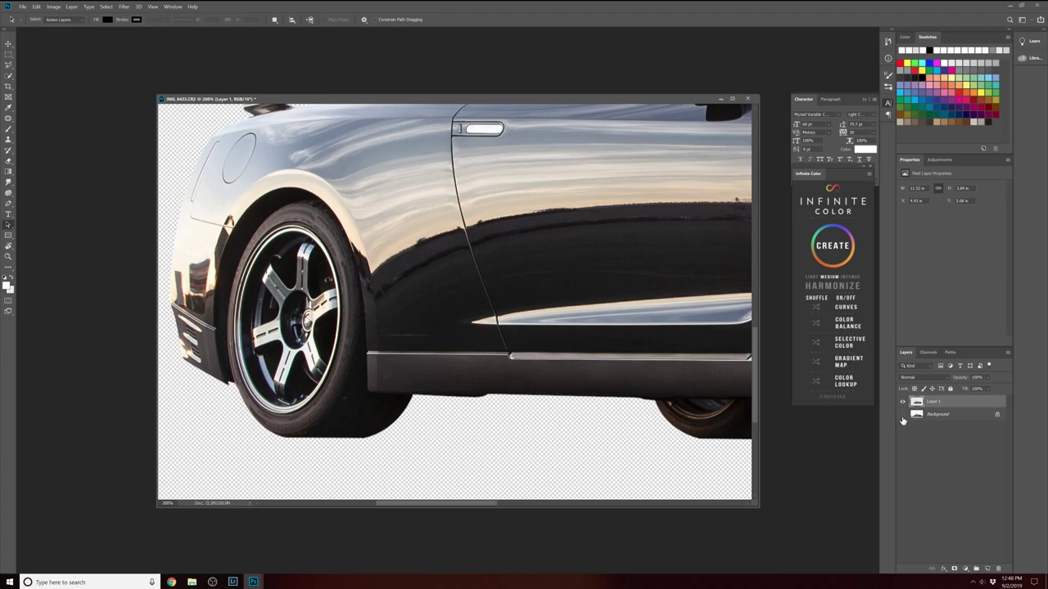
drag(502, 268, 491, 326)
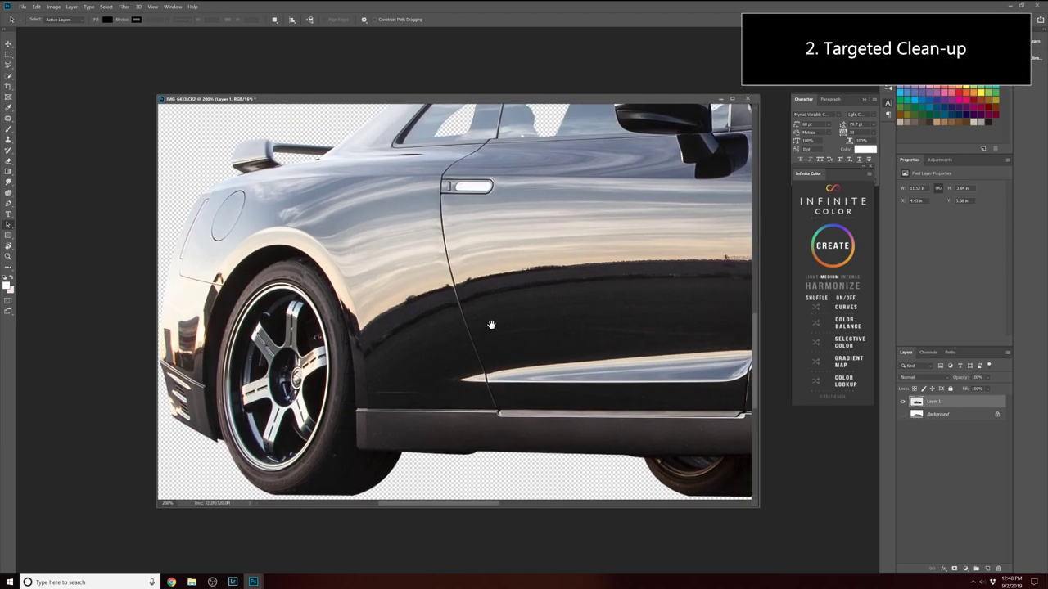
click(902, 414)
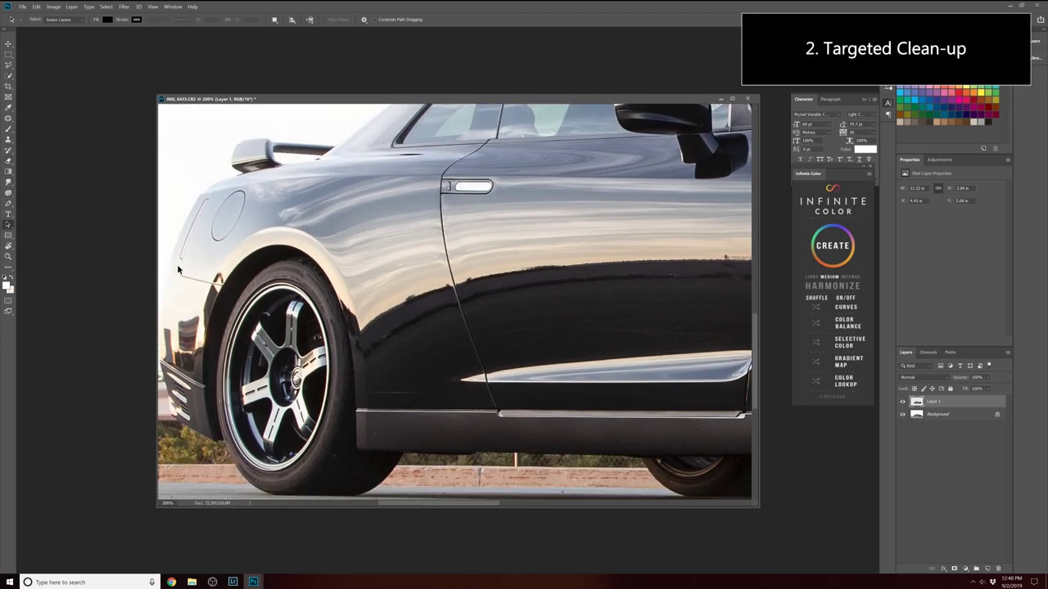
Step: Add an empty layer above the car cutout for Clone Stamp retouching and reduce the brush size
click(8, 140)
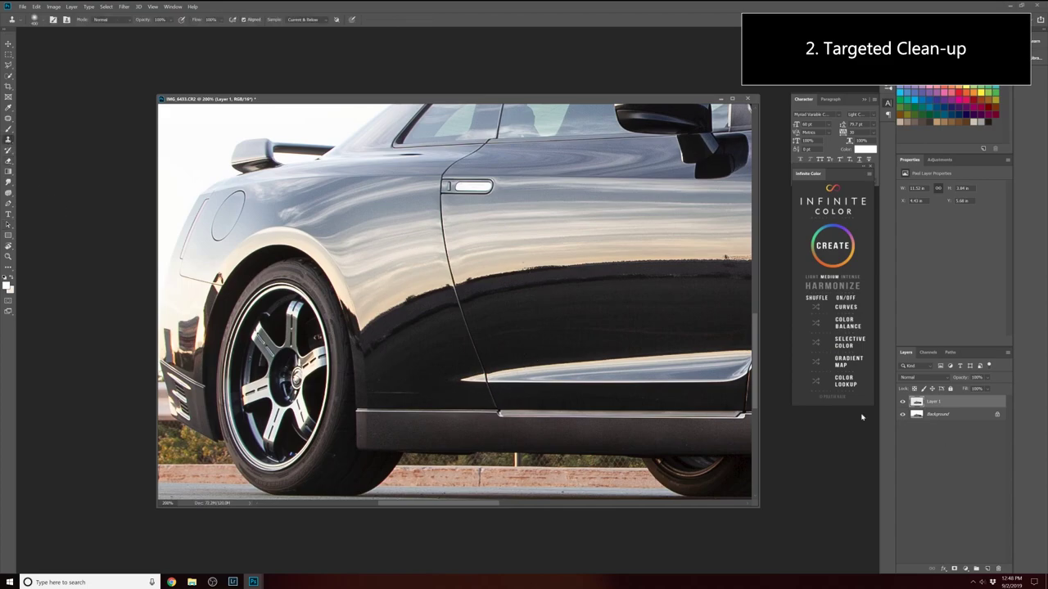
click(989, 569)
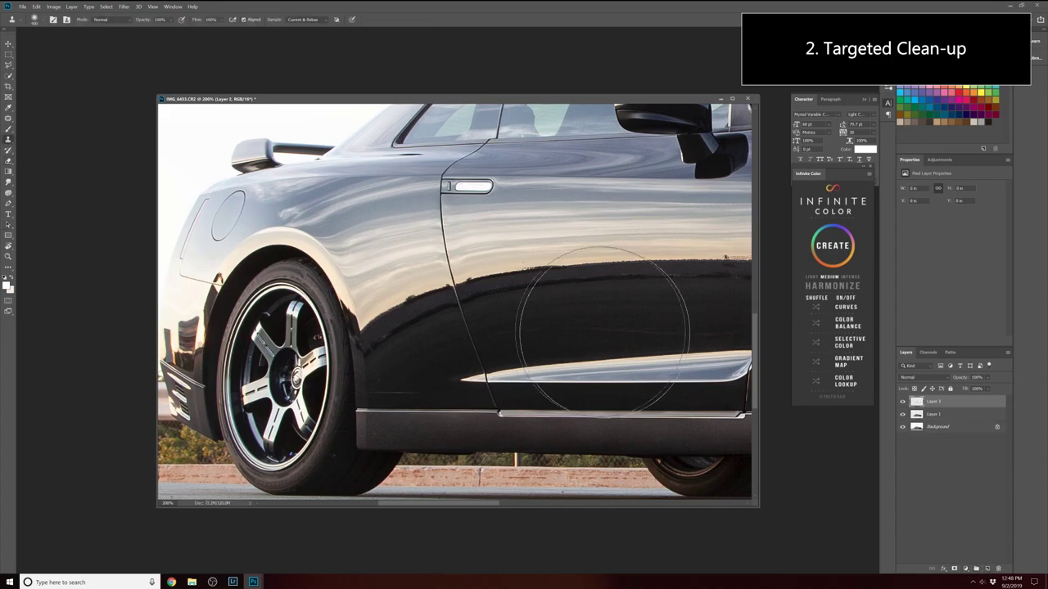
key(bracketleft)
key(bracketleft)
key(bracketleft)
key(bracketleft)
key(bracketleft)
key(bracketleft)
key(bracketleft)
key(bracketleft)
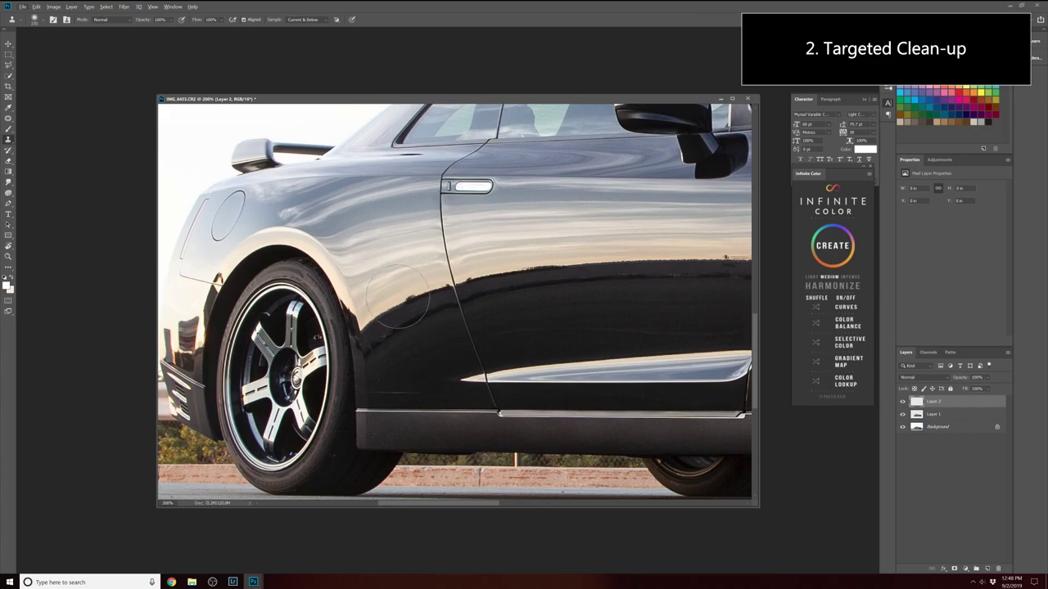
Step: Clone out the reflected dark tree spot on the rear quarter panel and compare with the retouching layer off and on
alt+click(386, 309)
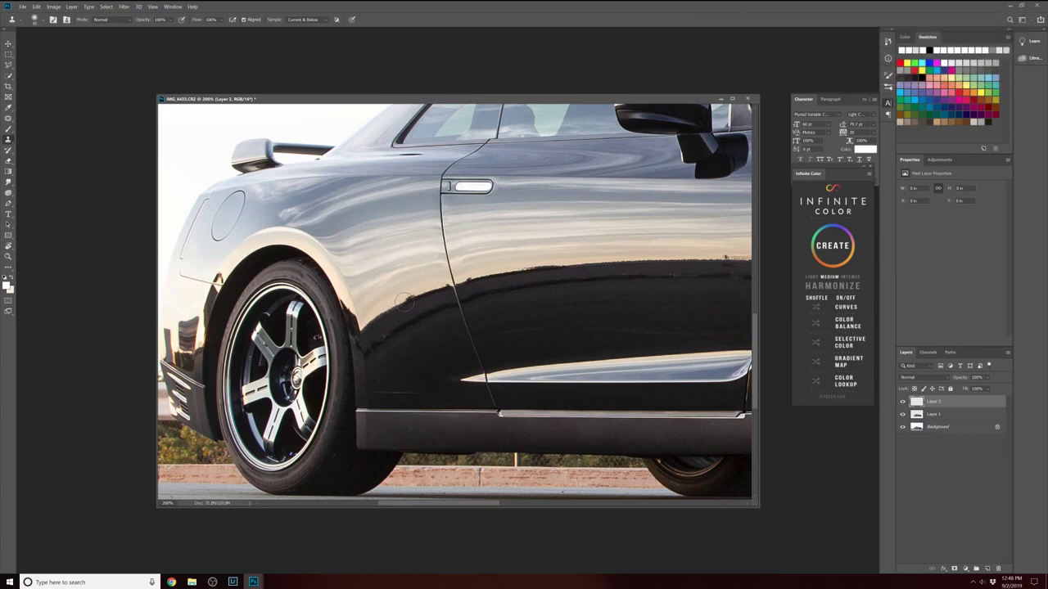
drag(411, 296, 425, 289)
click(903, 402)
click(903, 402)
Step: Outline the reflected trees at the front edge of the door with a closed path and convert it to a selection
key(space)
drag(630, 329, 433, 322)
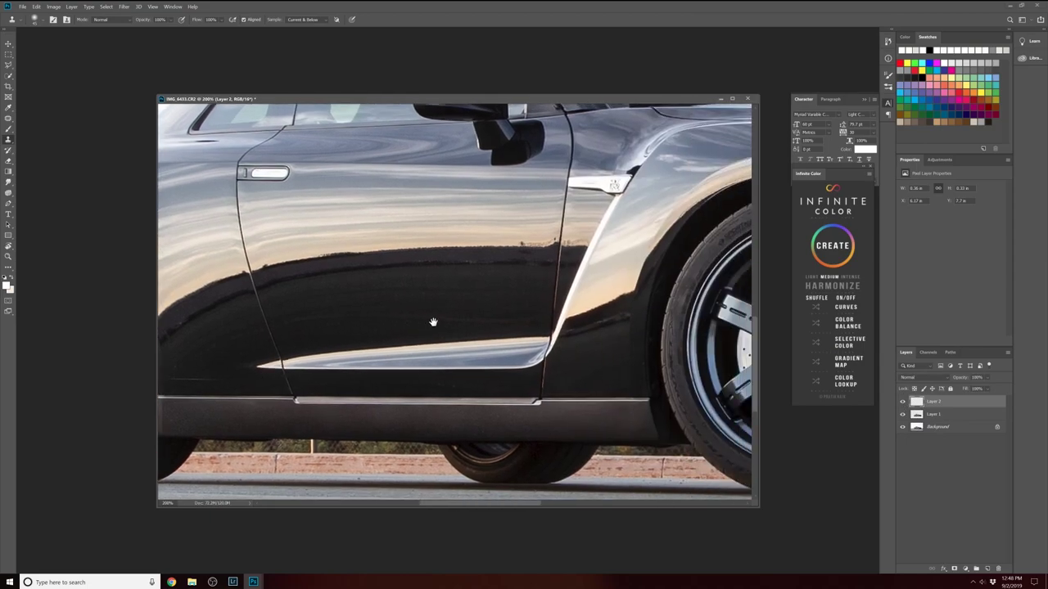
drag(509, 243, 562, 235)
click(8, 203)
click(561, 229)
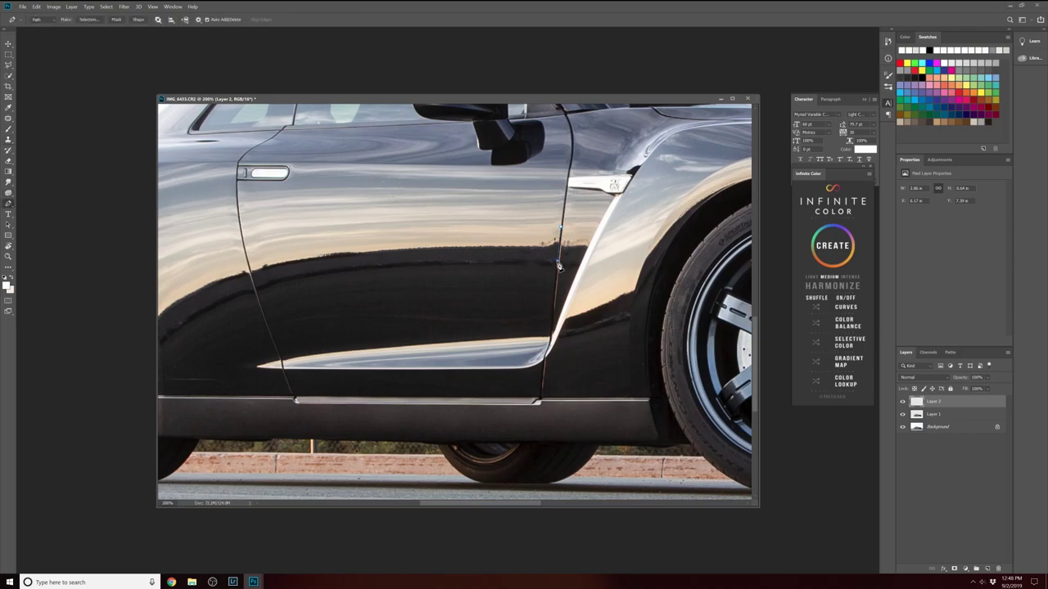
click(513, 260)
click(494, 232)
click(536, 220)
click(560, 227)
right_click(543, 238)
click(573, 269)
key(Return)
Step: Clone out the reflected trees inside the selection at the door's front edge and deselect
key(s)
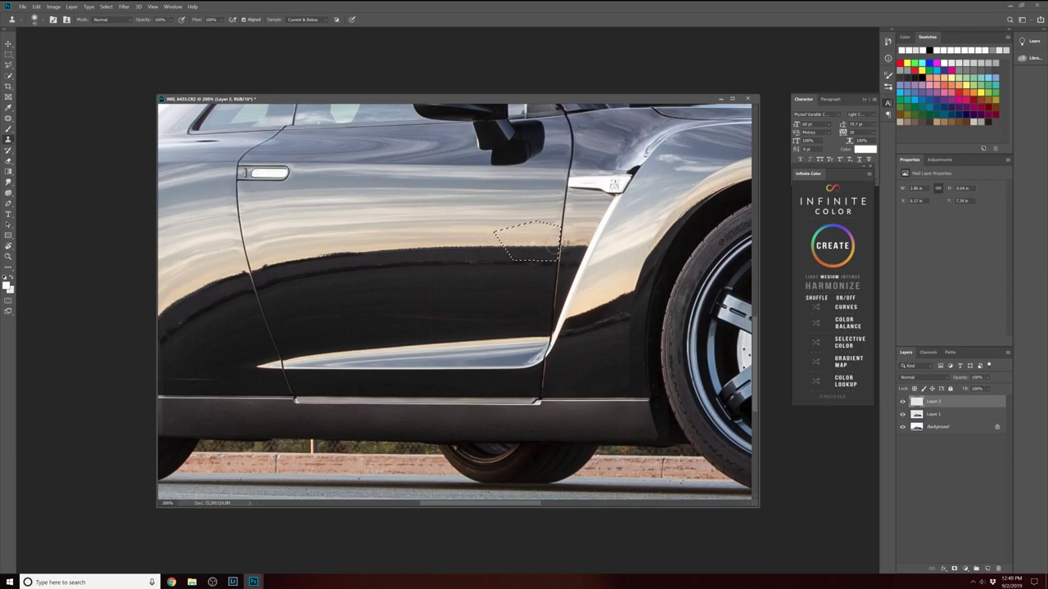
mouse_move(554, 247)
mouse_down()
mouse_move(514, 242)
mouse_move(552, 257)
mouse_up()
key(ctrl+d)
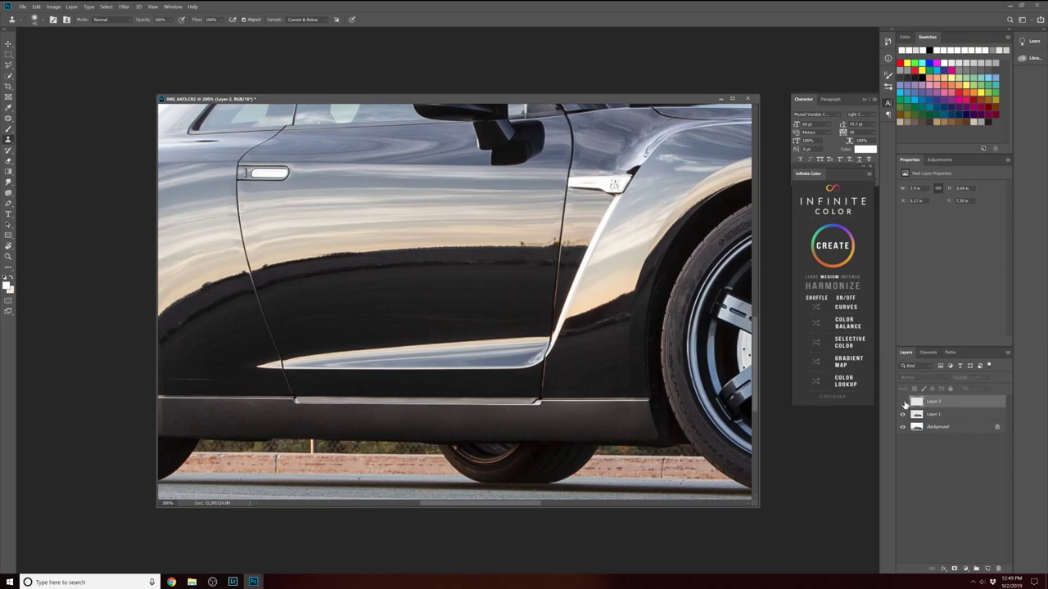
Step: Outline the reflected trees on the small panel between the door seam and the fender trim, and convert the path to a selection
click(8, 203)
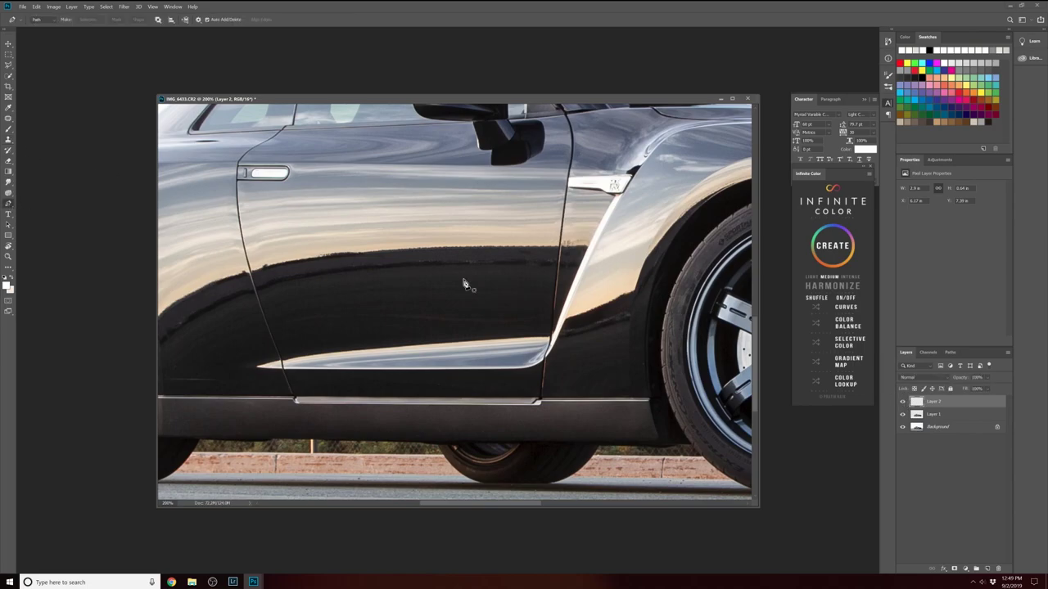
click(563, 227)
drag(562, 263, 582, 262)
click(564, 228)
right_click(579, 228)
click(606, 263)
click(567, 167)
Step: Clone out the tree reflection on the small panel ahead of the door seam, deselect, and compare the retouched result
click(8, 140)
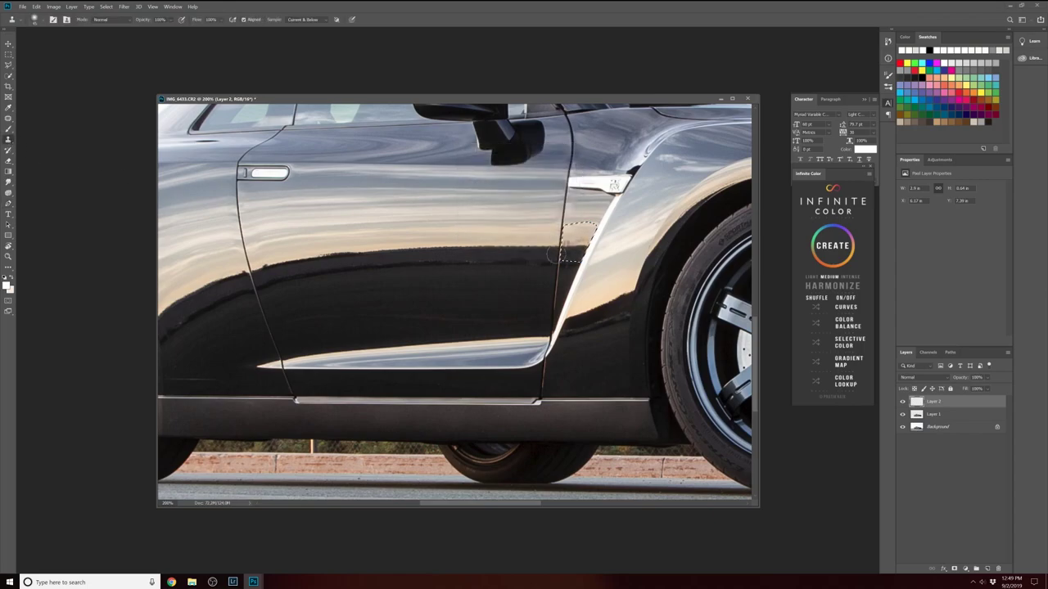
alt+click(529, 243)
key(ctrl+d)
click(903, 403)
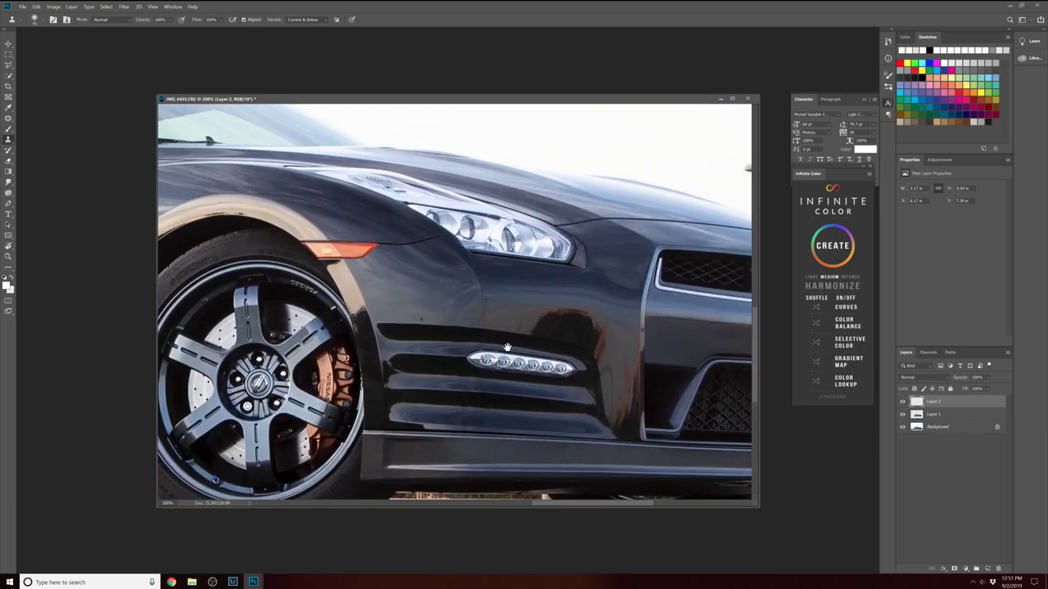
Step: Outline the fender strip along the top of the front wheel arch with a curved path and convert it to a selection
drag(188, 270, 377, 262)
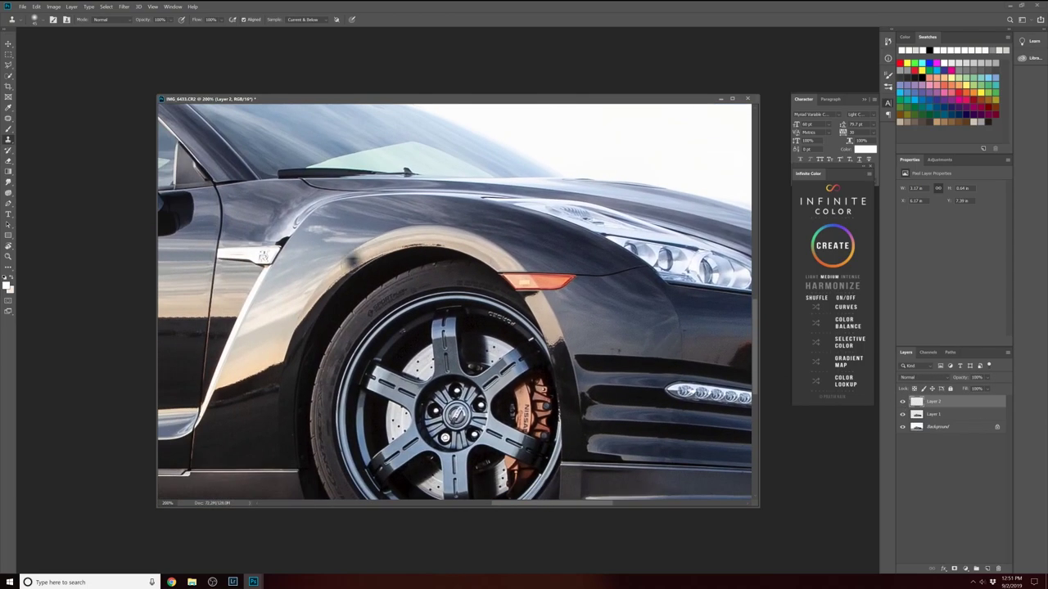
click(337, 267)
click(9, 204)
click(460, 252)
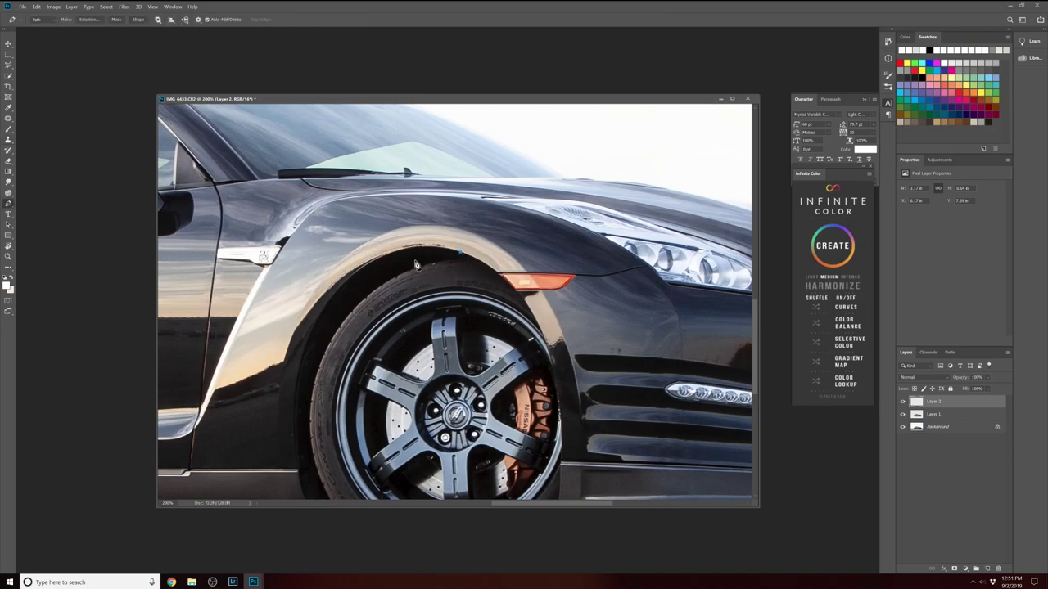
drag(363, 268, 314, 304)
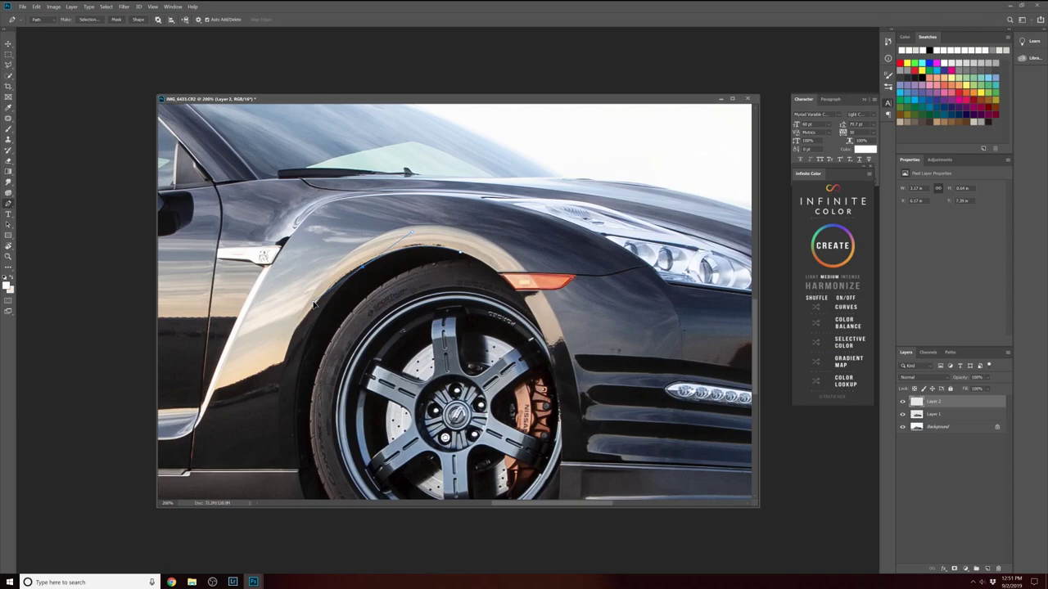
right_click(483, 256)
click(508, 290)
key(Return)
Step: Clone out the dark reflection along the front wheel arch inside the selection and deselect
key(s)
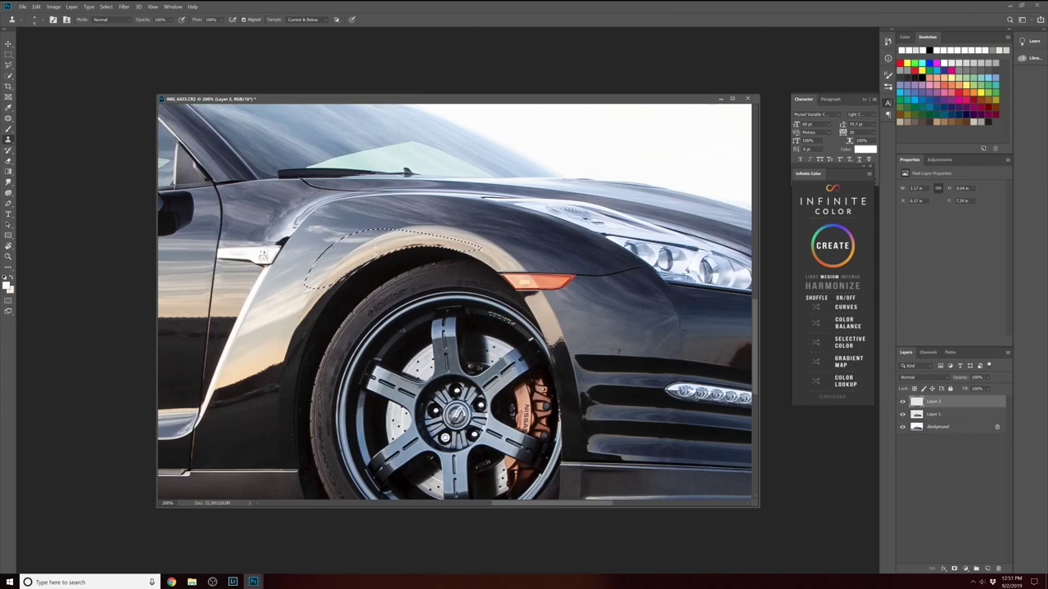
drag(406, 244, 479, 250)
key(ctrl+d)
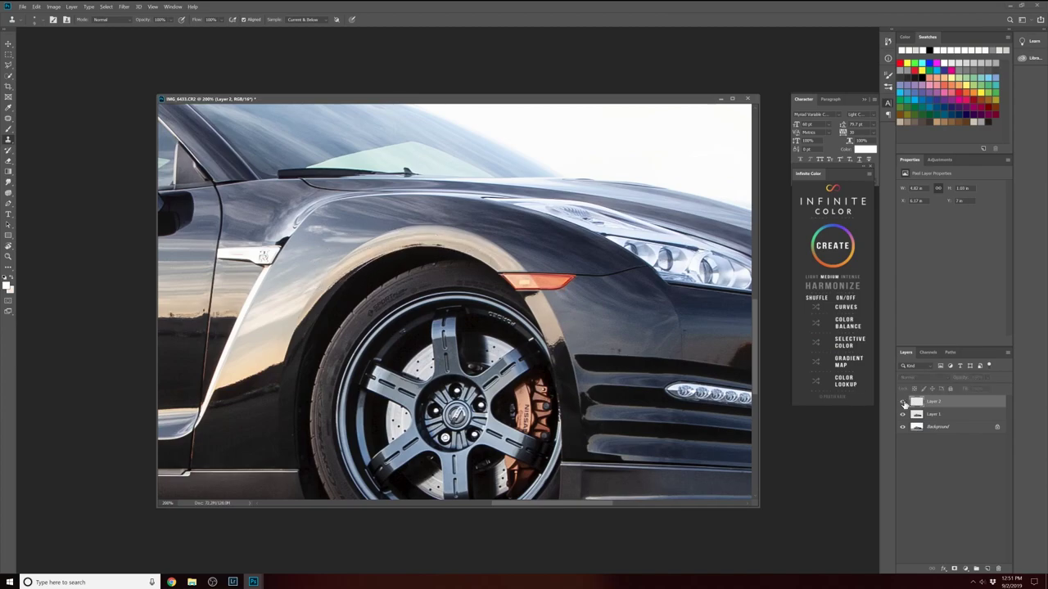
Step: Outline the dark gap above the end of the fender vent emblem with a closed path that follows the fender edge
drag(405, 338, 583, 396)
key(ctrl+plus)
key(ctrl+plus)
key(ctrl+plus)
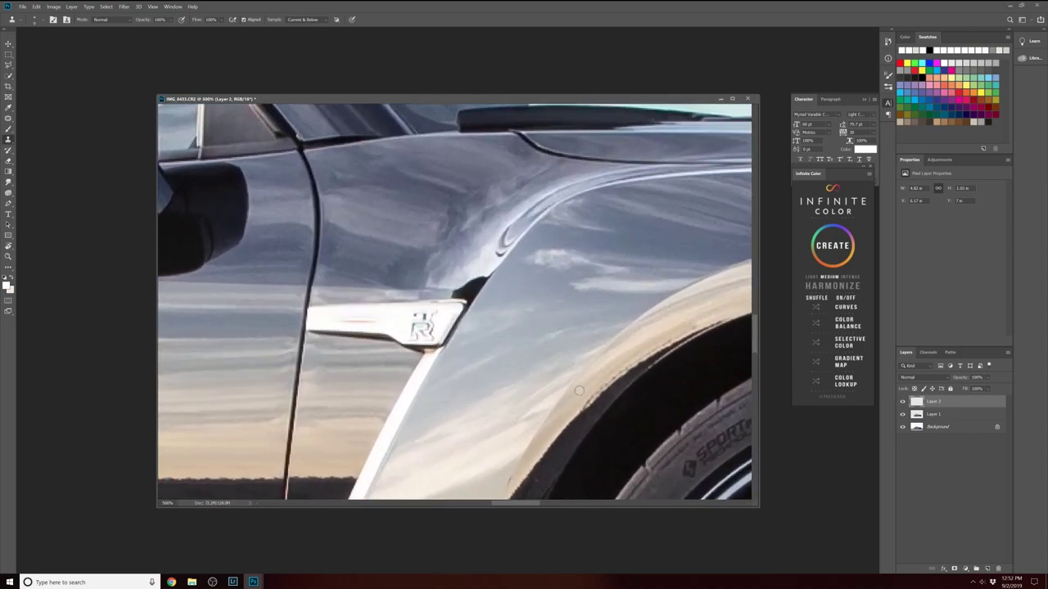
click(8, 204)
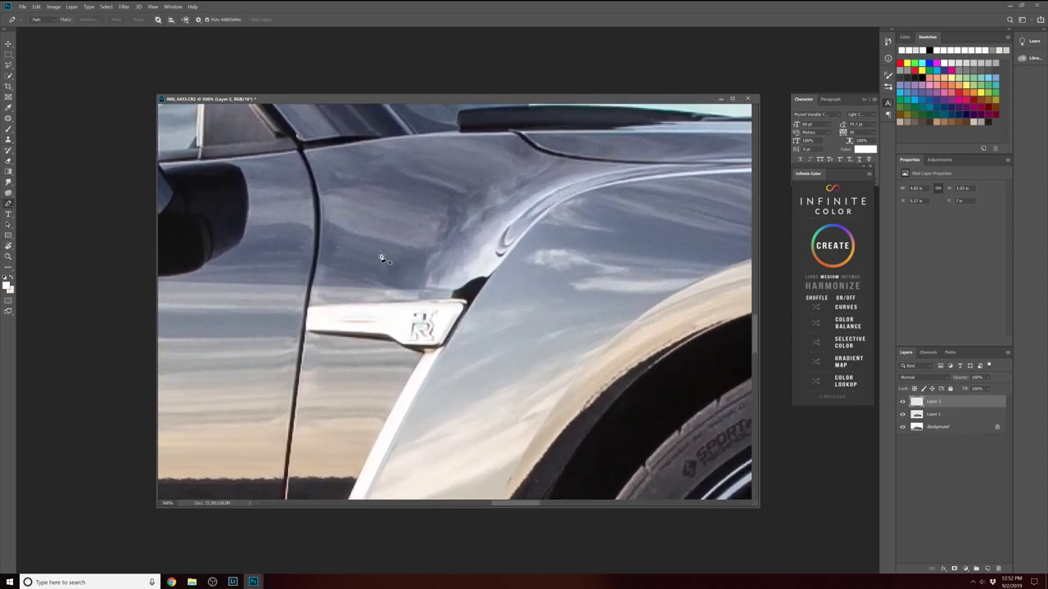
click(443, 298)
click(466, 303)
drag(501, 262, 524, 235)
drag(448, 243, 418, 268)
Step: Convert the path above the fender vent emblem to a selection and clone out the dark gap inside it
right_click(450, 262)
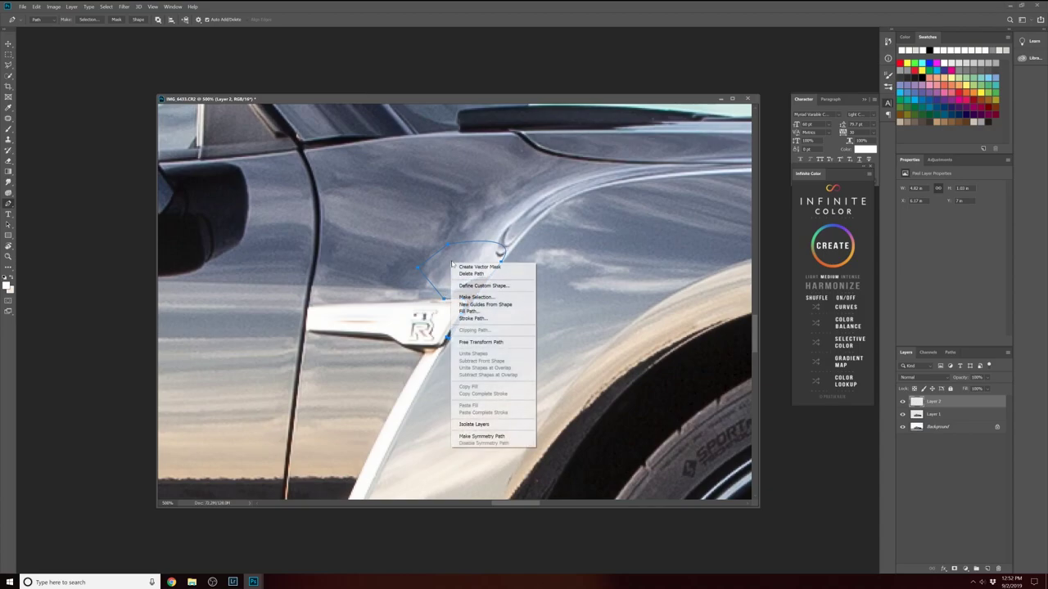
click(492, 296)
click(562, 167)
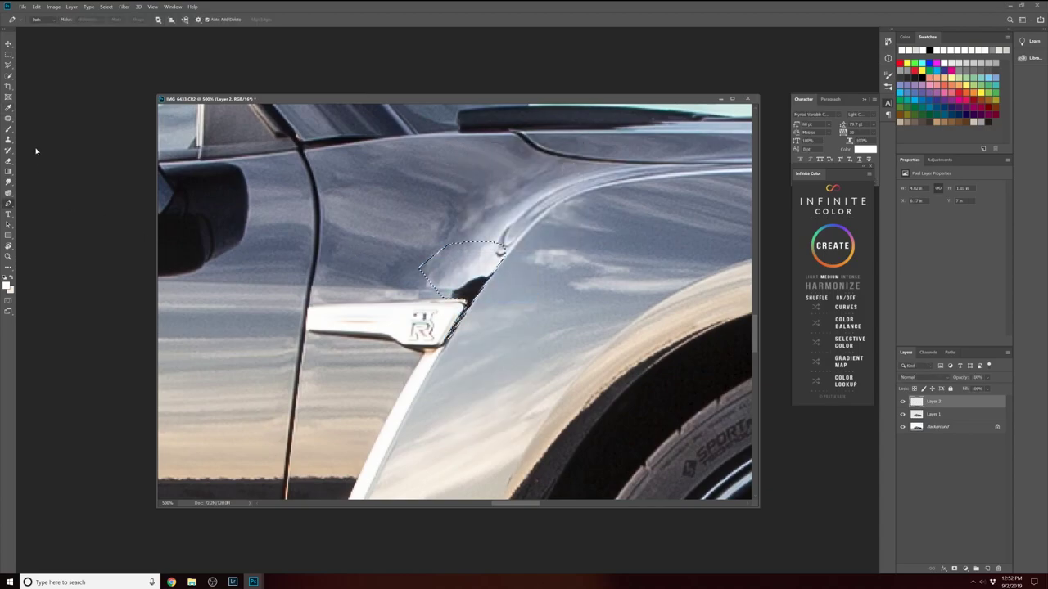
click(8, 140)
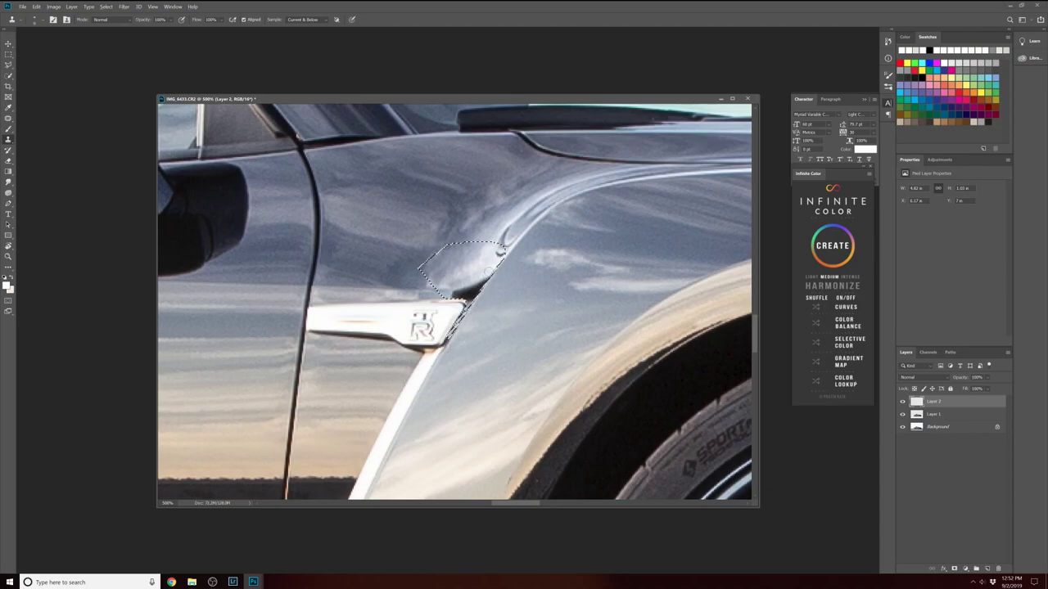
drag(499, 251, 501, 254)
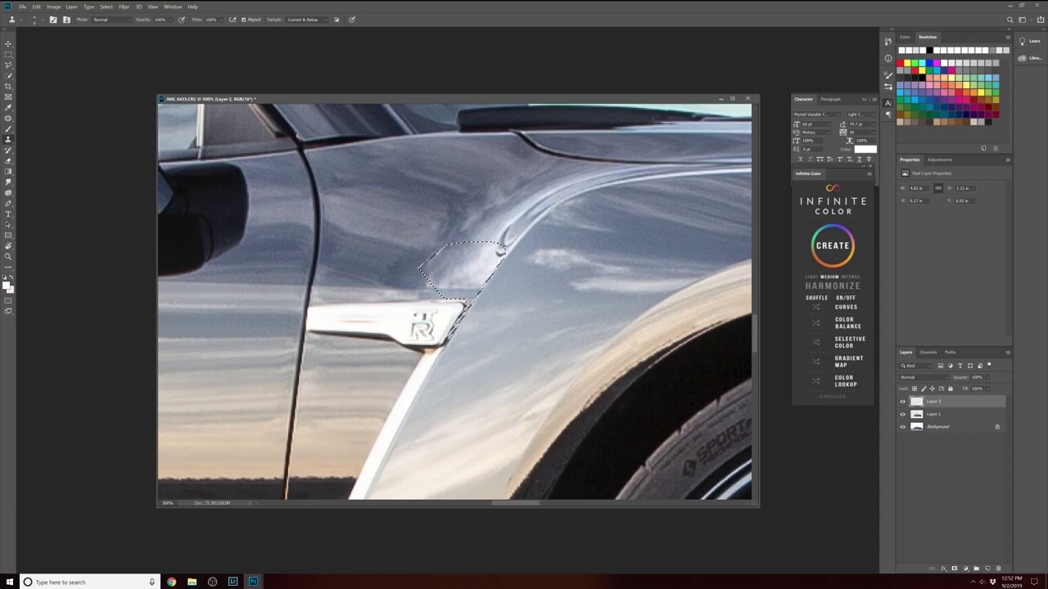
Step: Clone out the remaining dark spot at the fender edge above the vent emblem and deselect
alt+click(487, 267)
drag(499, 251, 501, 255)
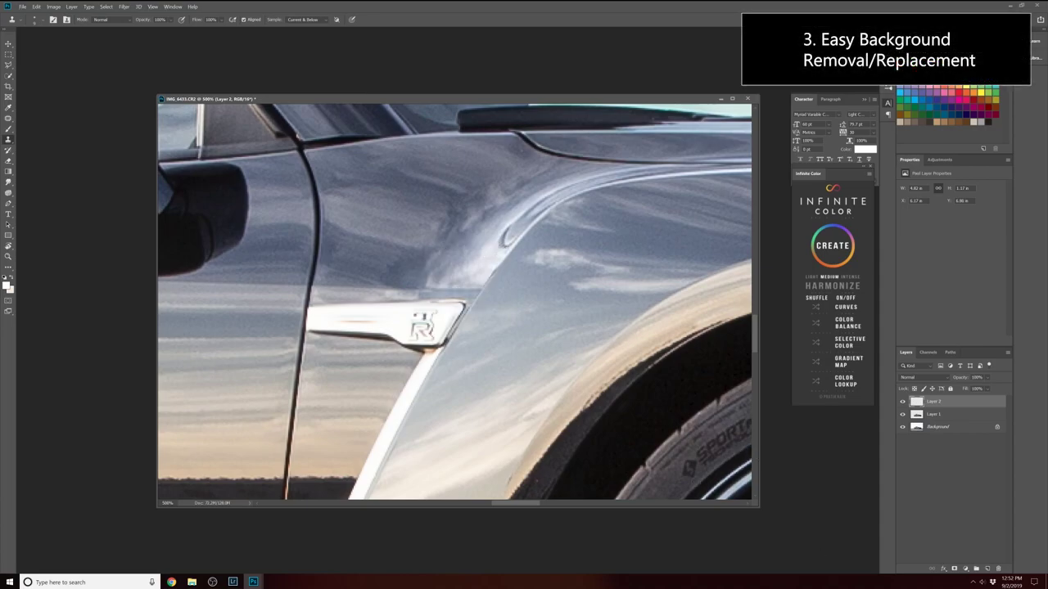
key(ctrl+1)
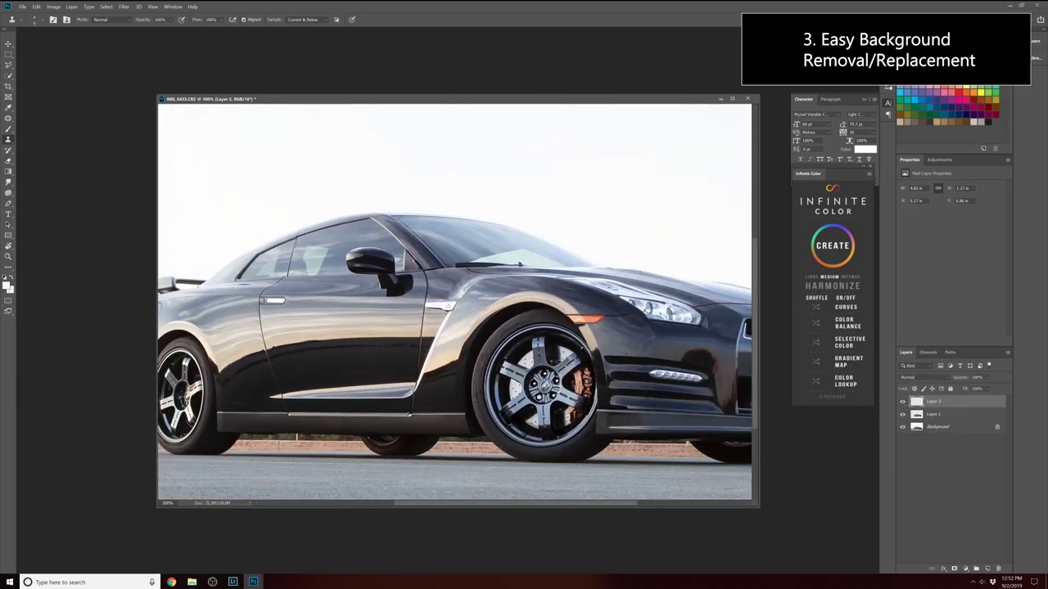
key(ctrl+minus)
key(ctrl+minus)
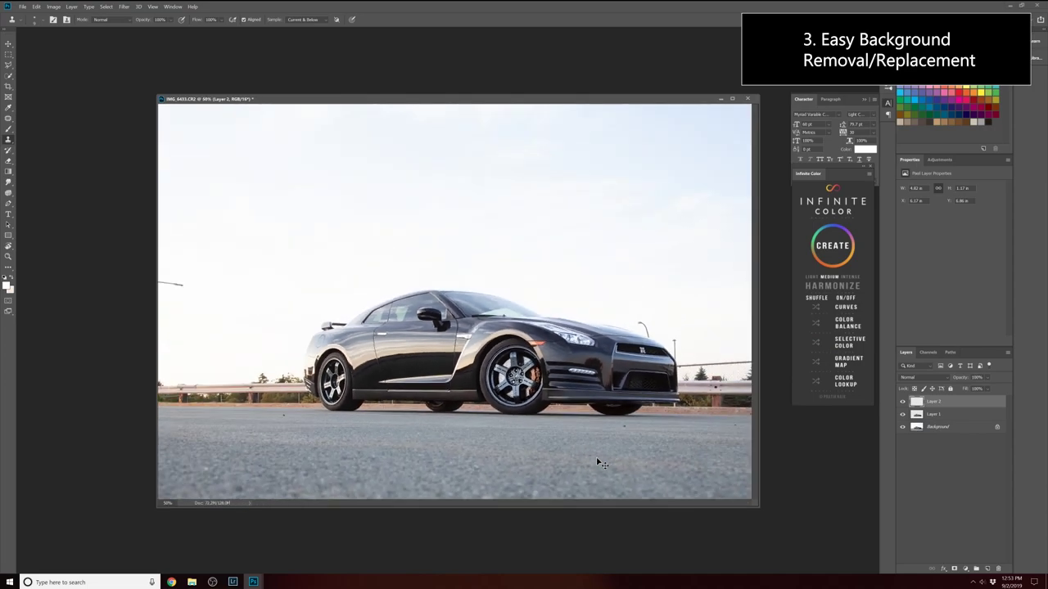
key(ctrl+minus)
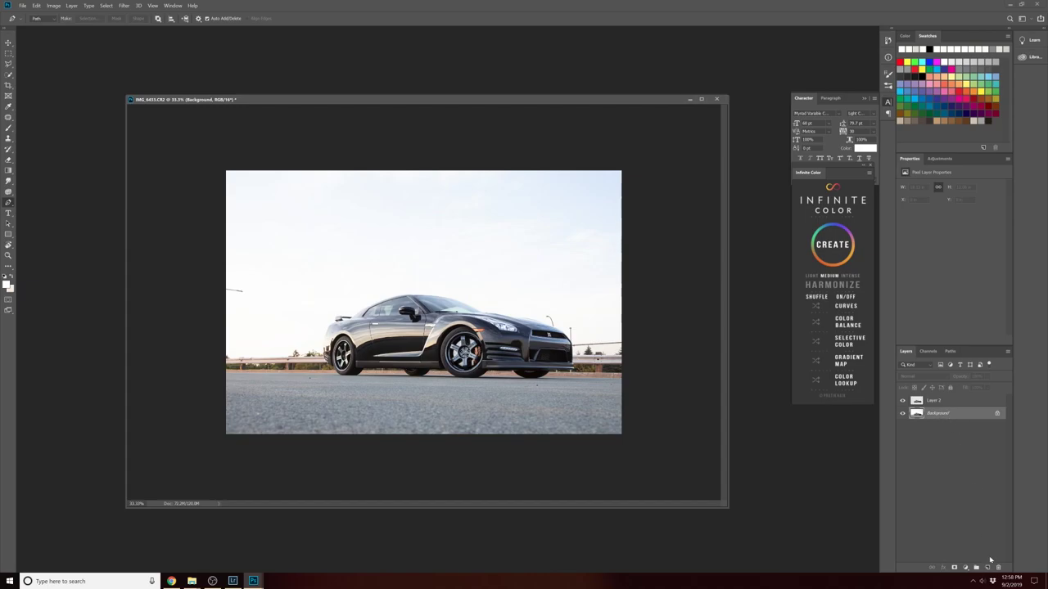
Step: Add a new layer between the car layer and Background and draw a closed path along the road edge around everything above it
click(987, 566)
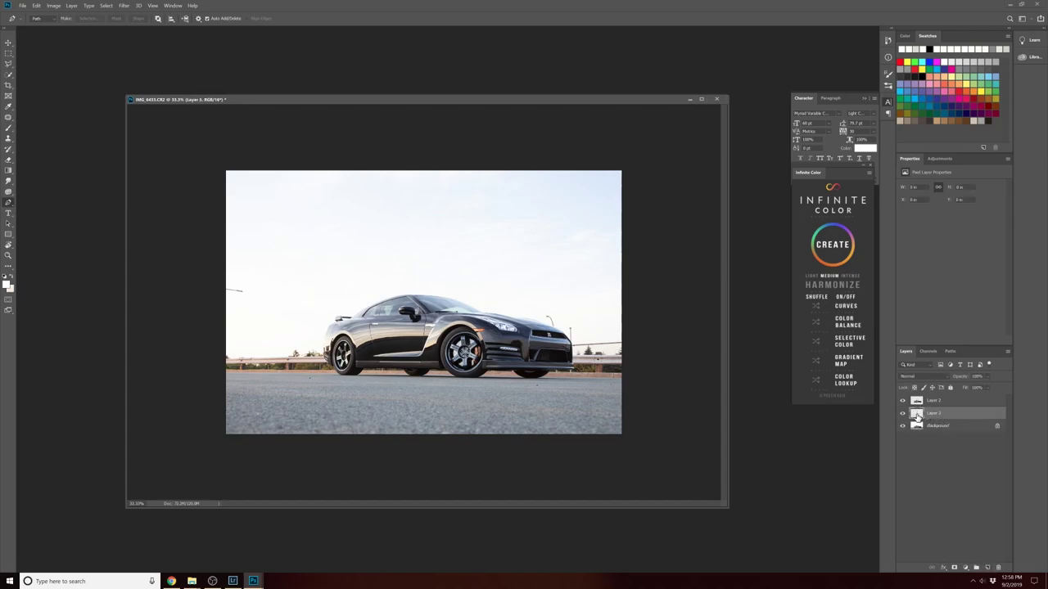
click(222, 374)
drag(627, 380, 804, 390)
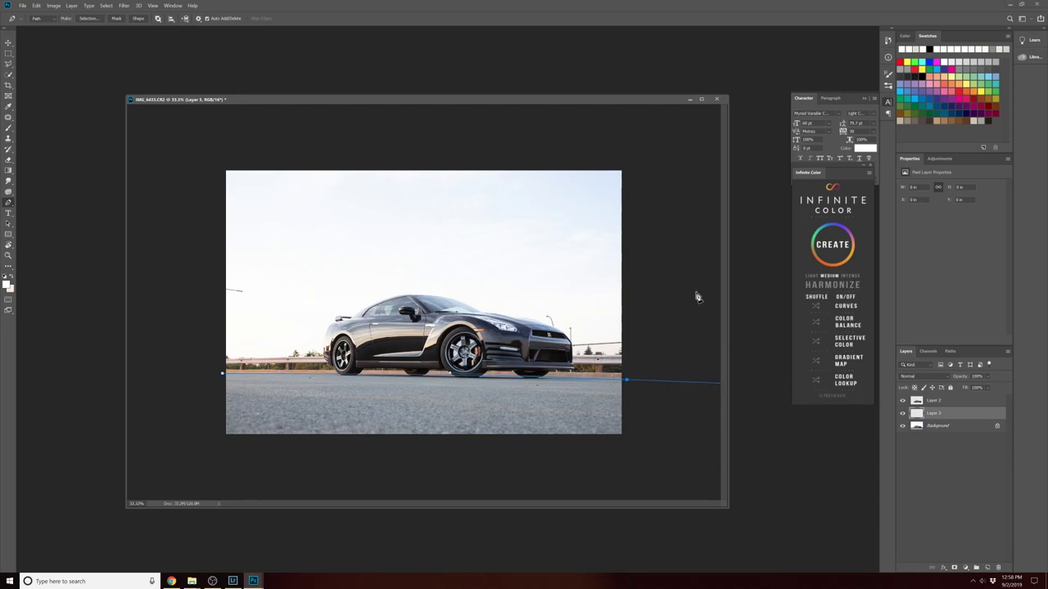
click(634, 162)
click(213, 162)
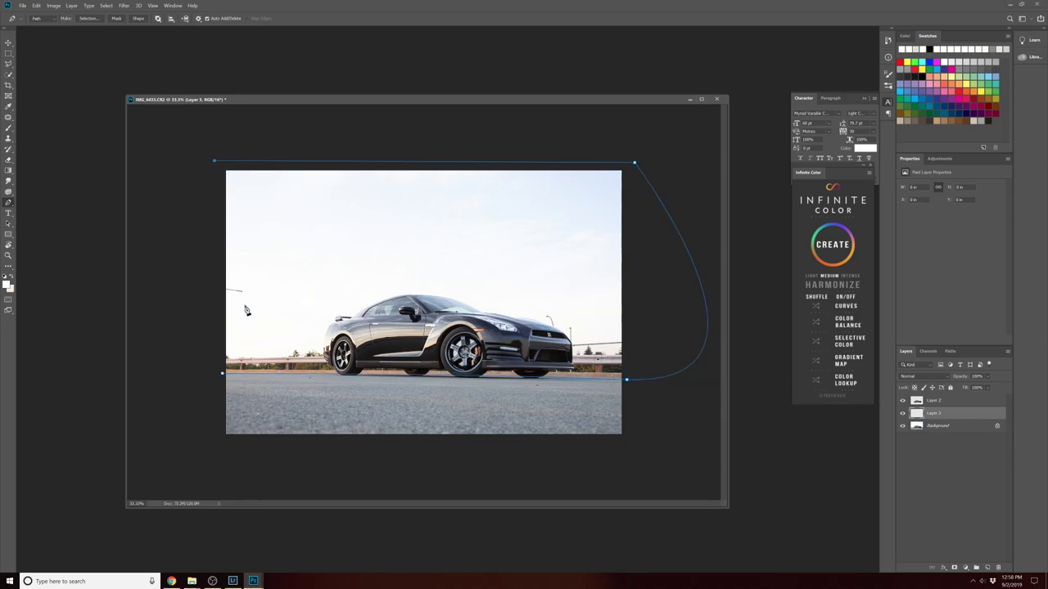
click(223, 374)
Step: Convert the path around the sky and scenery to a new anti-aliased selection, fill it with white on the new layer and deselect
right_click(386, 285)
click(426, 316)
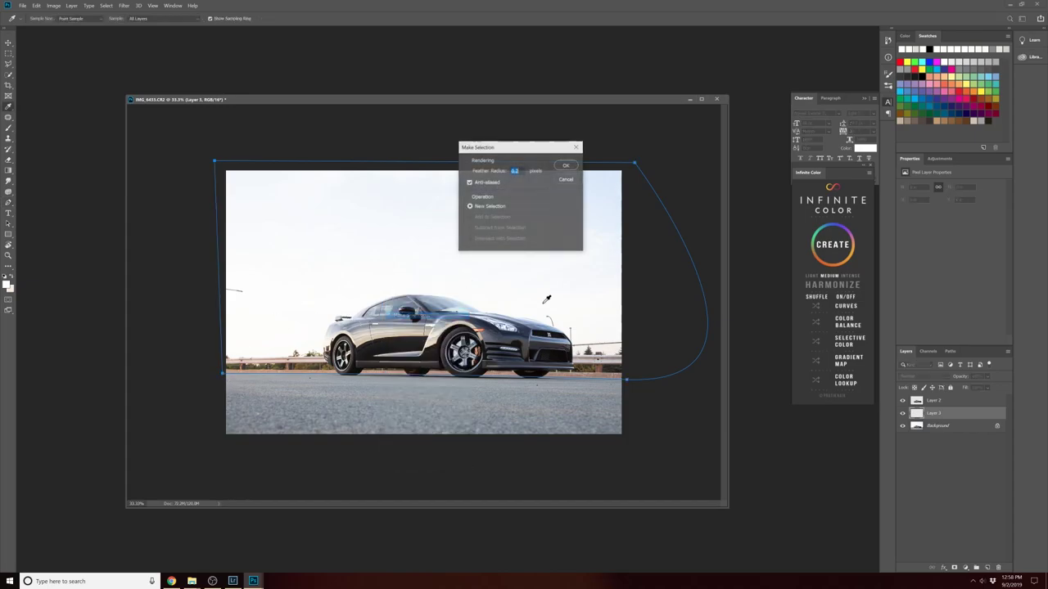
click(566, 166)
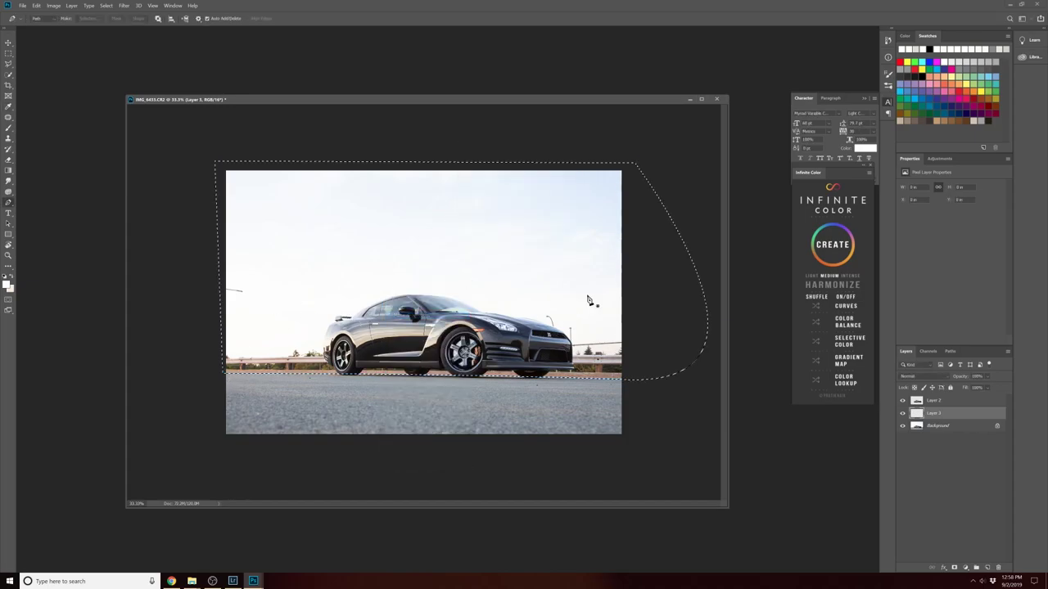
click(36, 4)
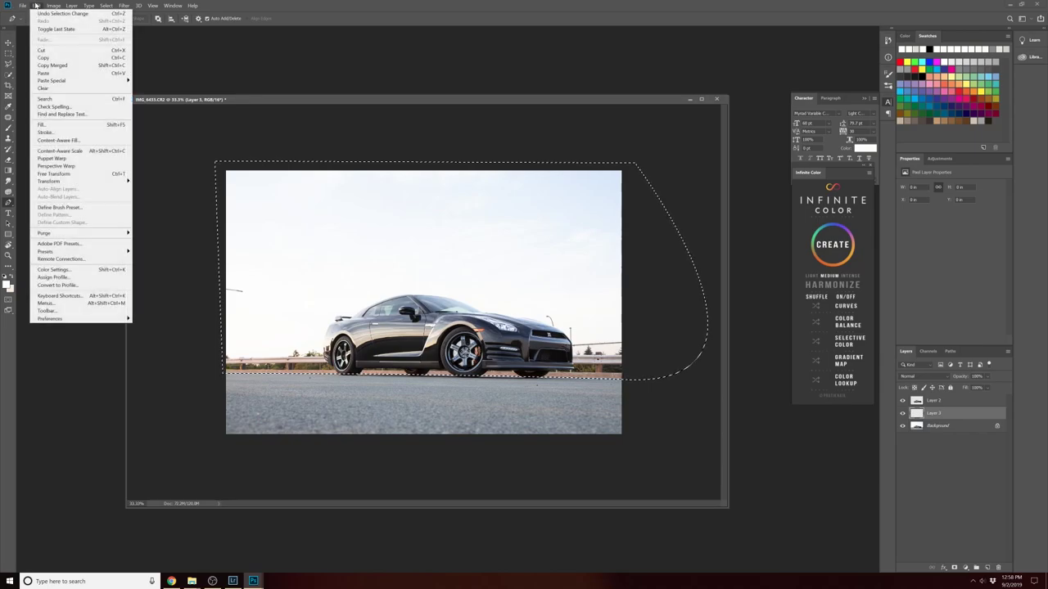
click(63, 125)
click(576, 175)
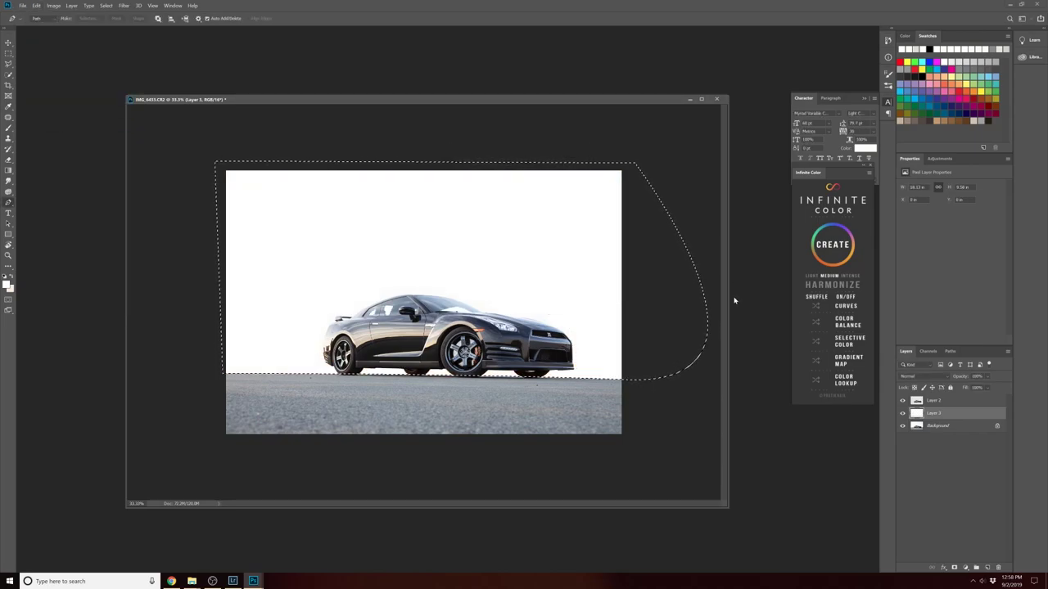
key(ctrl+d)
Step: Toggle the white fill layer's visibility to compare the whole photo with and without the original background
click(902, 415)
click(903, 415)
click(903, 415)
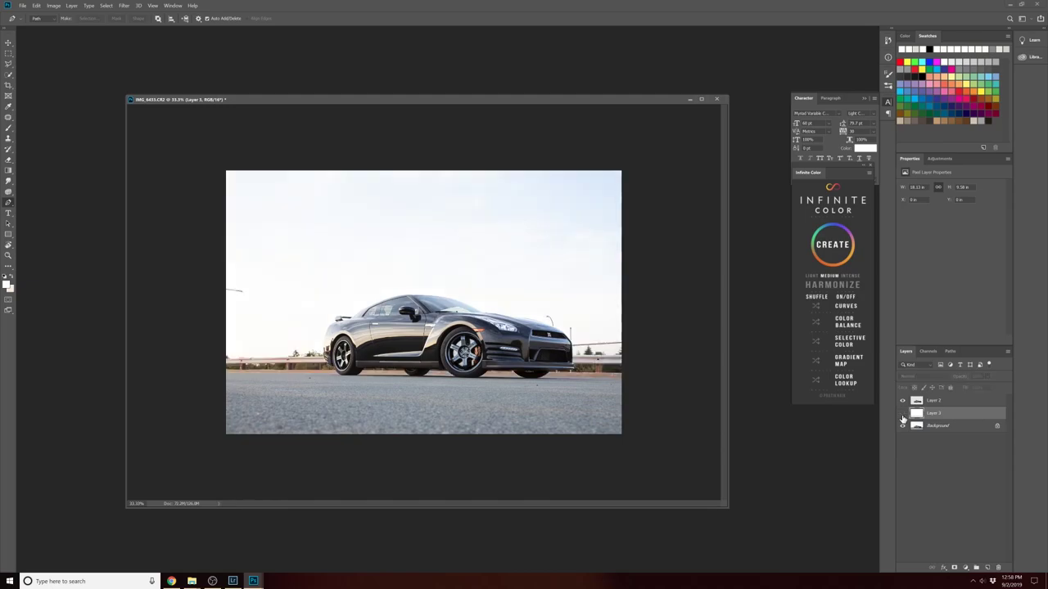
click(902, 414)
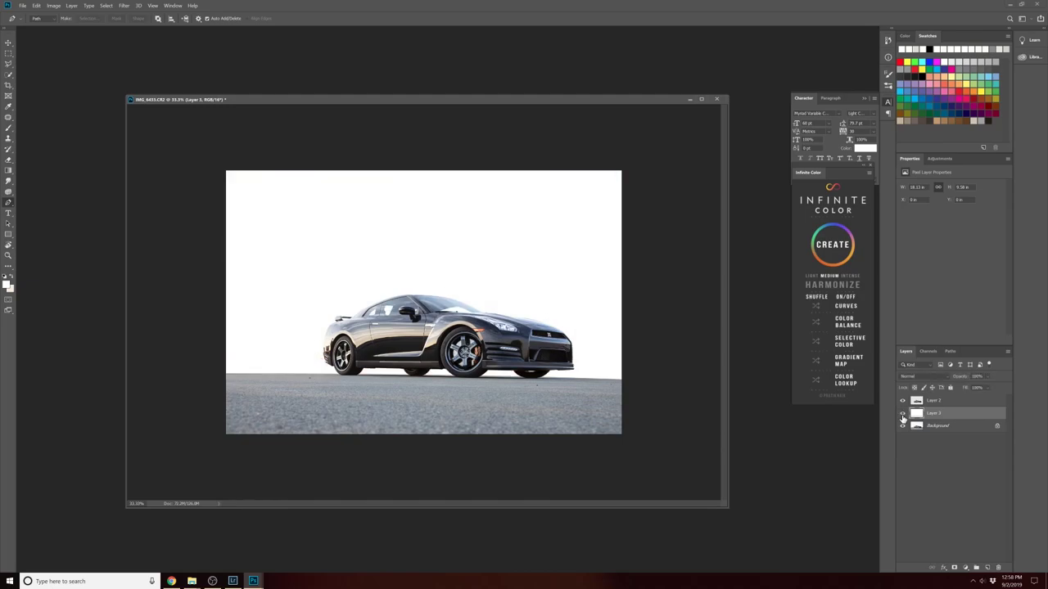
Step: Examine the roofline and side windows up close with the white fill layer hidden and shown
key(ctrl+plus)
key(ctrl+plus)
key(ctrl+plus)
key(ctrl+plus)
key(ctrl+plus)
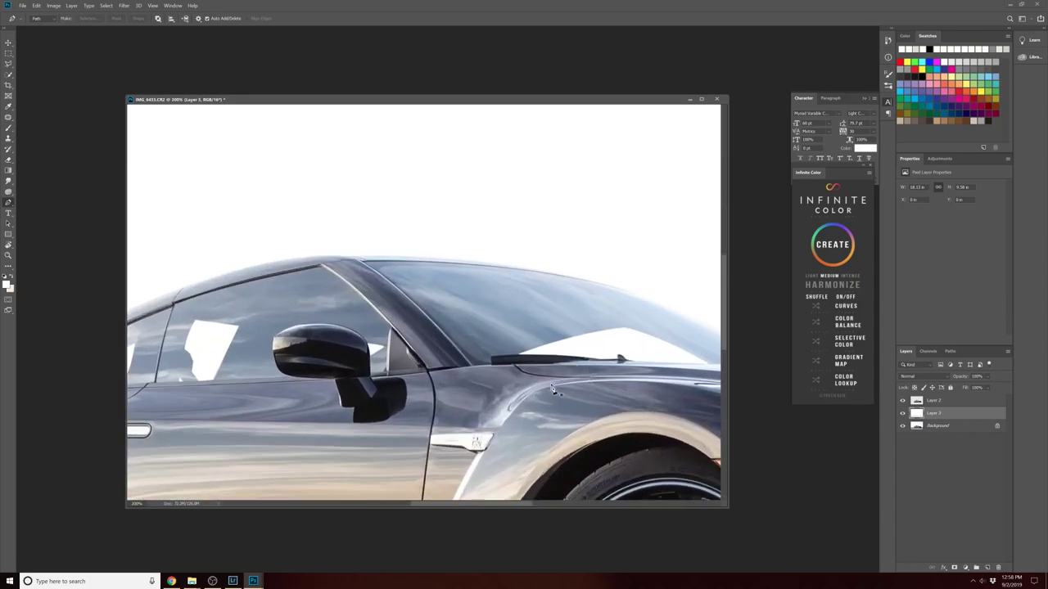
drag(407, 401, 564, 353)
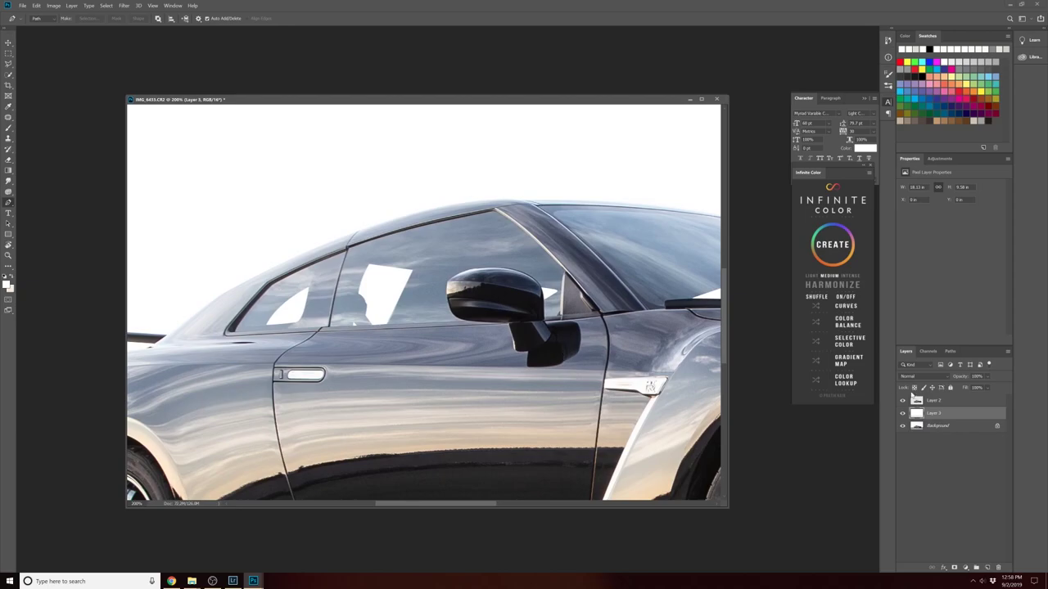
click(904, 413)
click(904, 414)
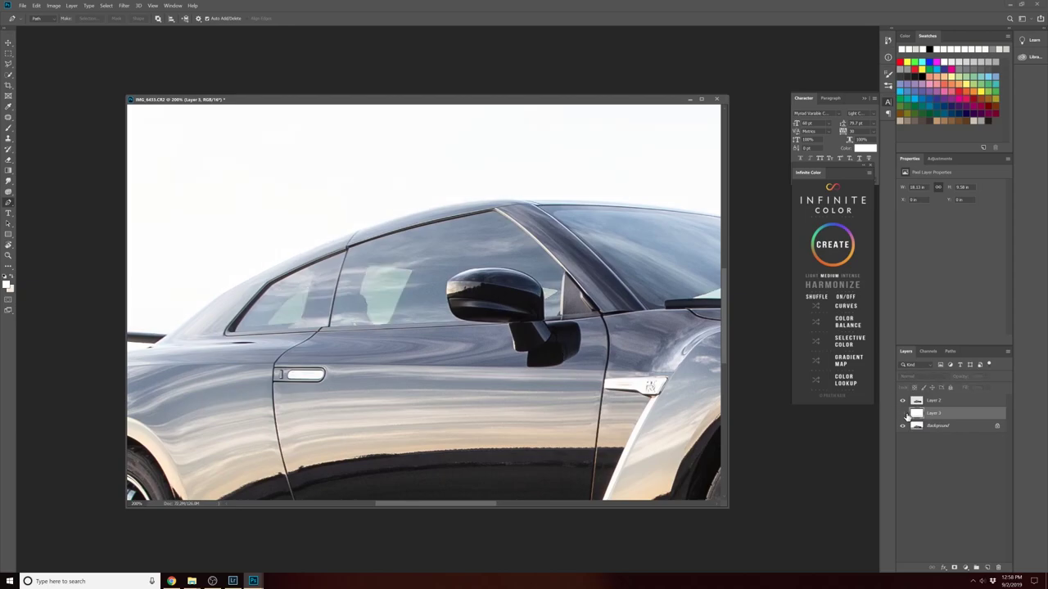
click(904, 414)
Step: Examine the front wheel and front bumper edges, comparing them with the white fill layer hidden and shown
drag(515, 385, 181, 269)
drag(457, 339, 275, 213)
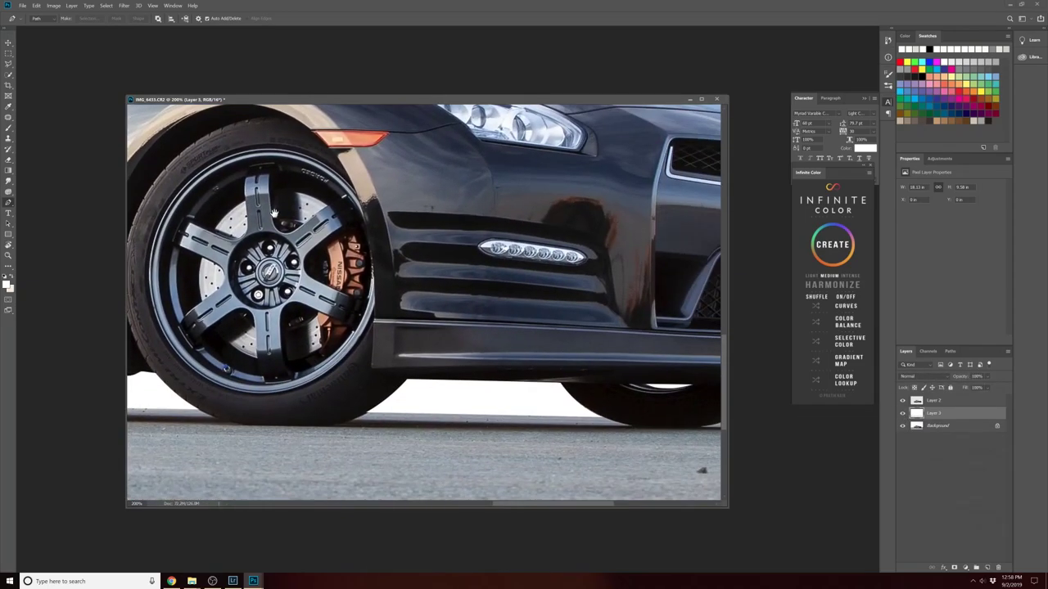
drag(551, 282, 262, 372)
click(903, 413)
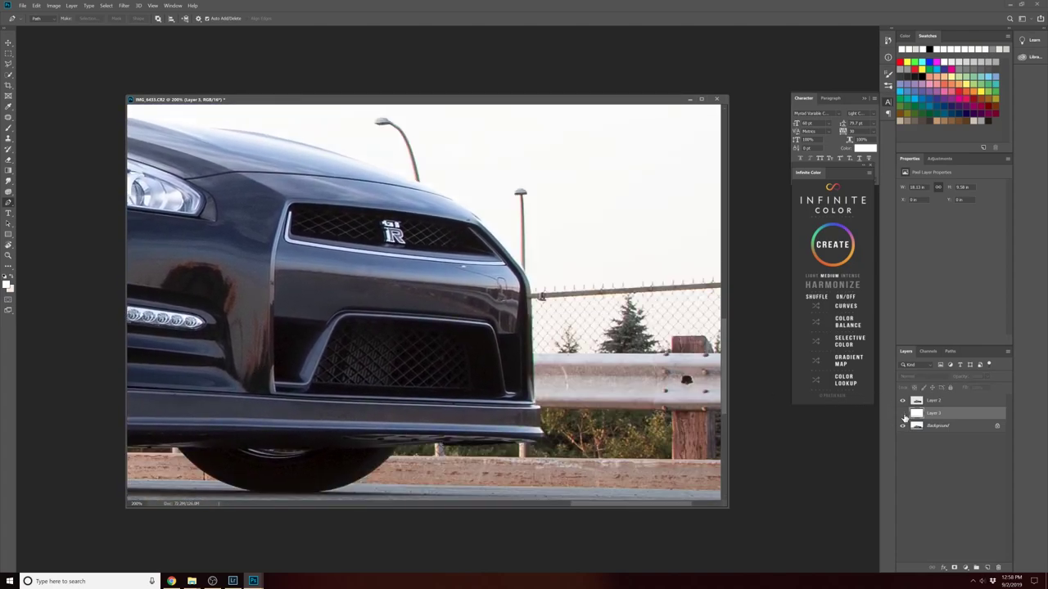
click(903, 414)
click(903, 413)
click(903, 414)
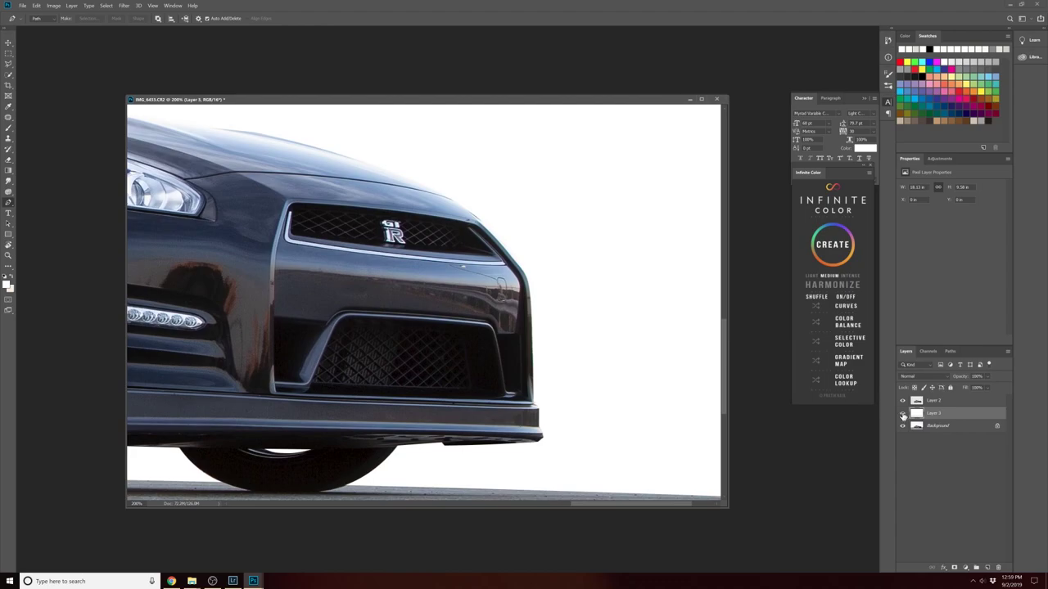
Step: Compare the rear of the car with the white fill layer hidden and shown, and review the windshield and the whole car
drag(294, 251, 520, 299)
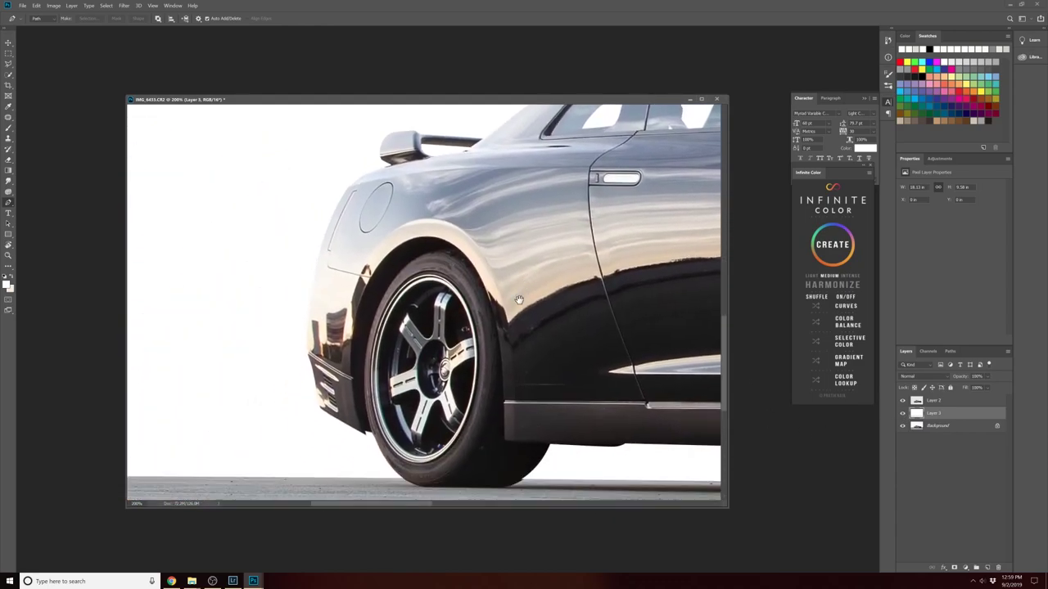
click(903, 414)
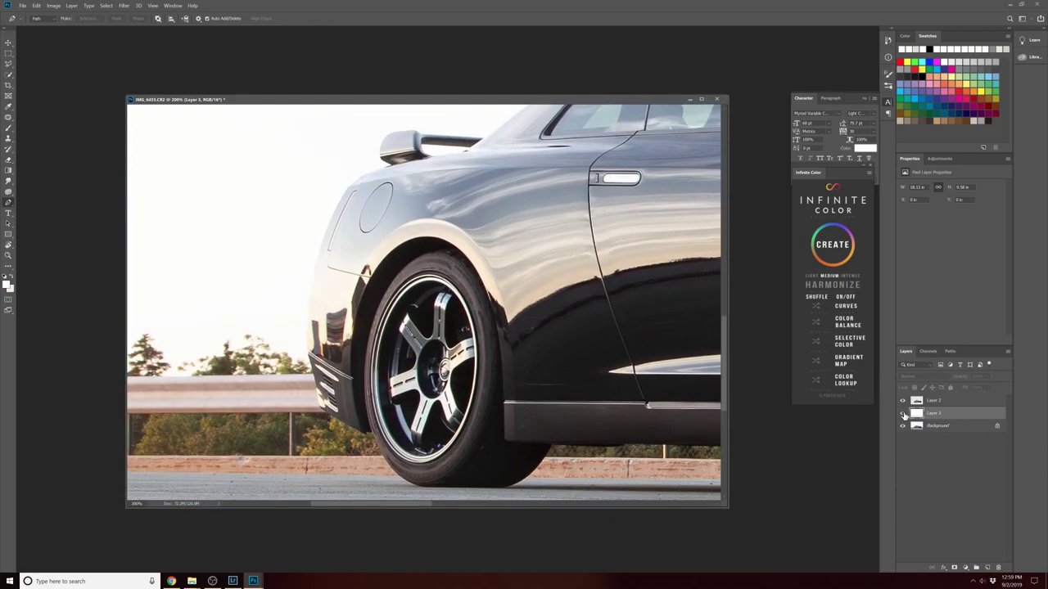
click(903, 413)
click(903, 414)
click(903, 414)
drag(536, 247, 366, 411)
drag(681, 335, 339, 341)
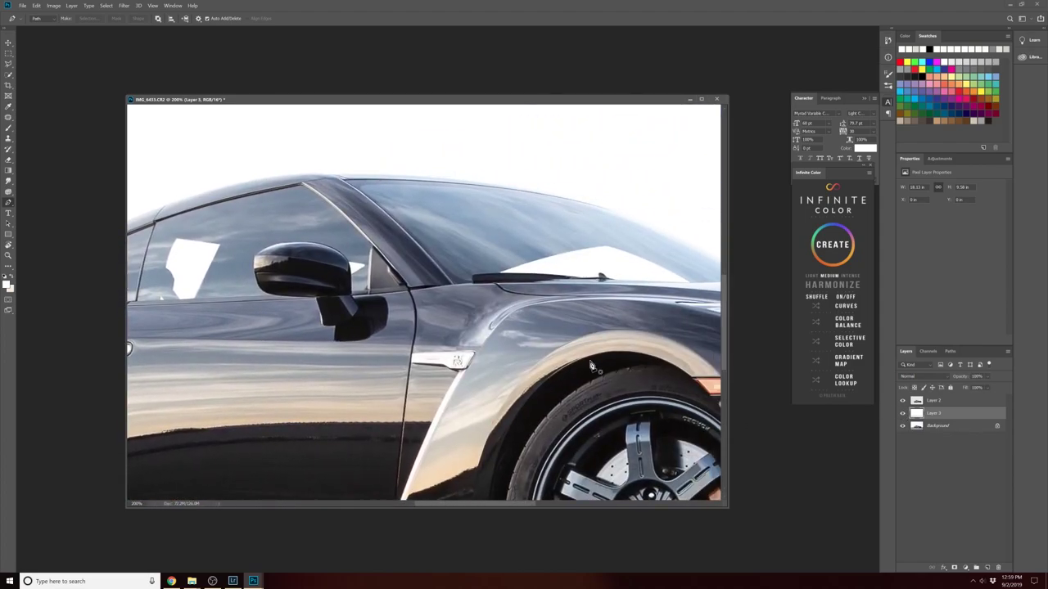
key(ctrl+minus)
key(ctrl+minus)
key(ctrl+minus)
key(ctrl+minus)
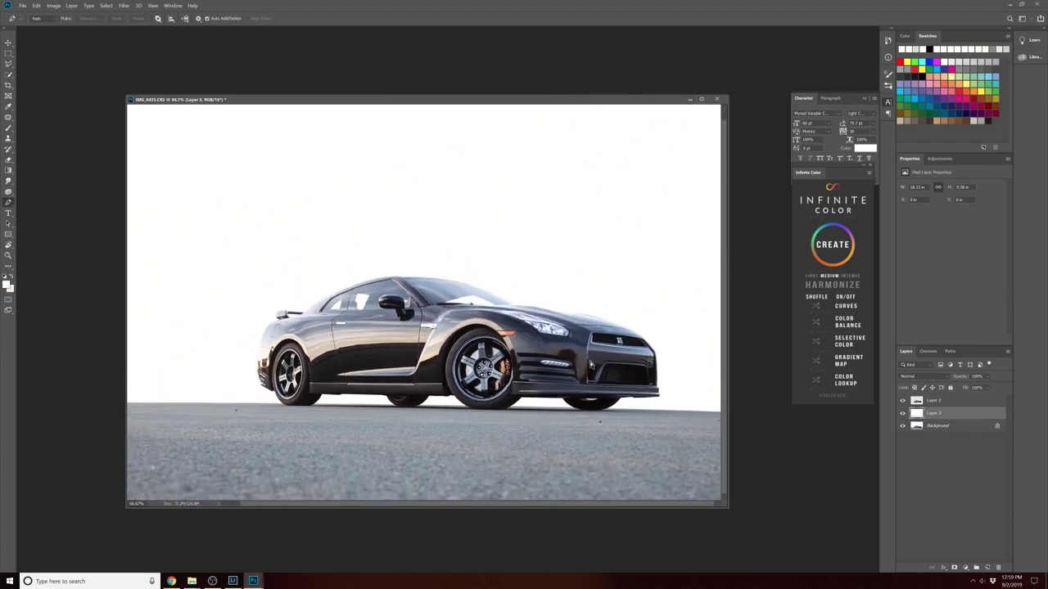